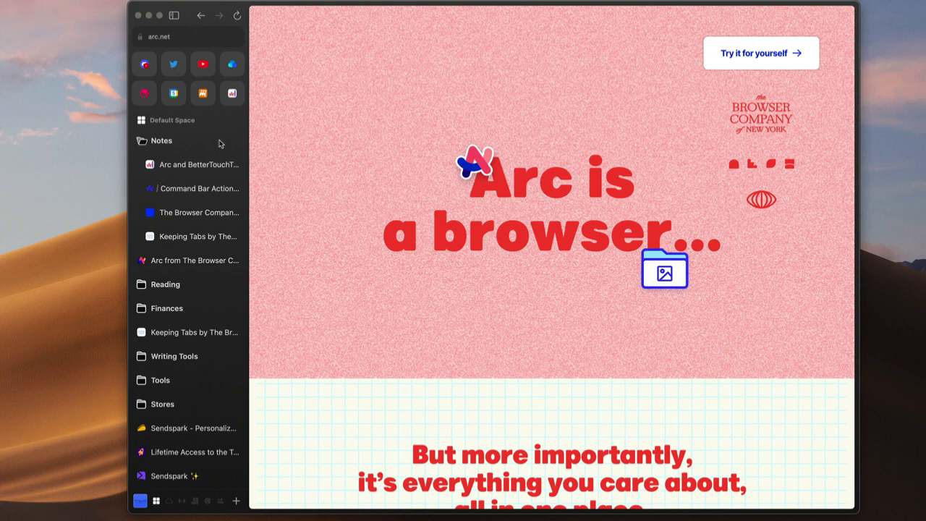
Step: Swipe through the Library, Web Dev Clients, Web Maintenance, Blogging and Canva spaces, ending on Blogging
scroll(219, 142, "left", 5)
scroll(219, 143, "right", 5)
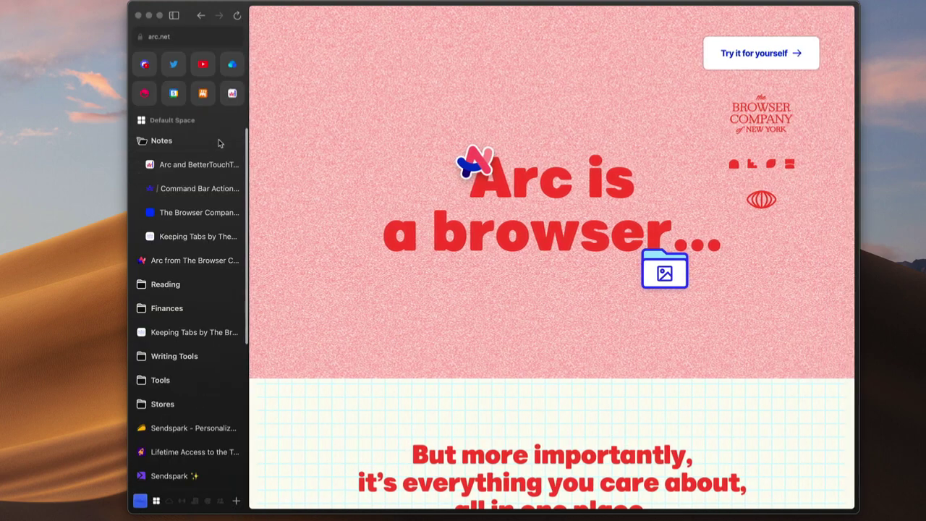
scroll(219, 143, "right", 5)
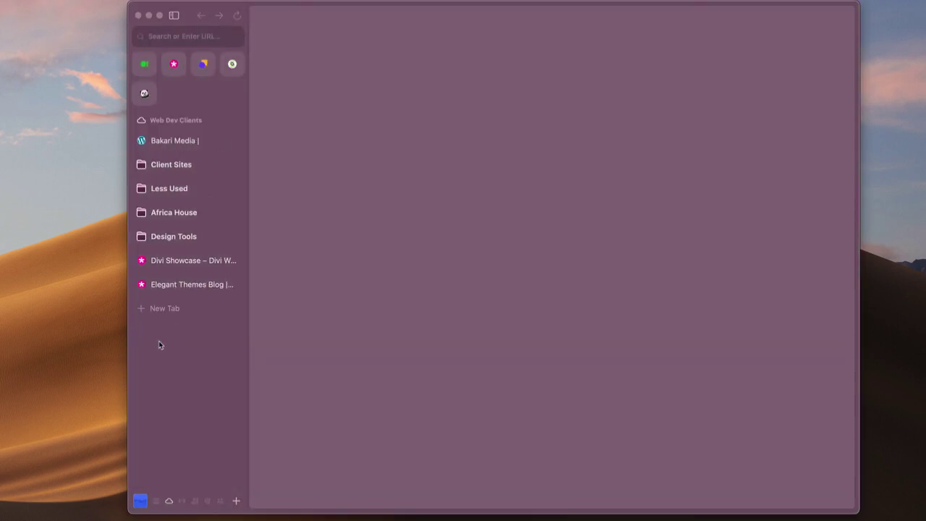
scroll(159, 345, "right", 5)
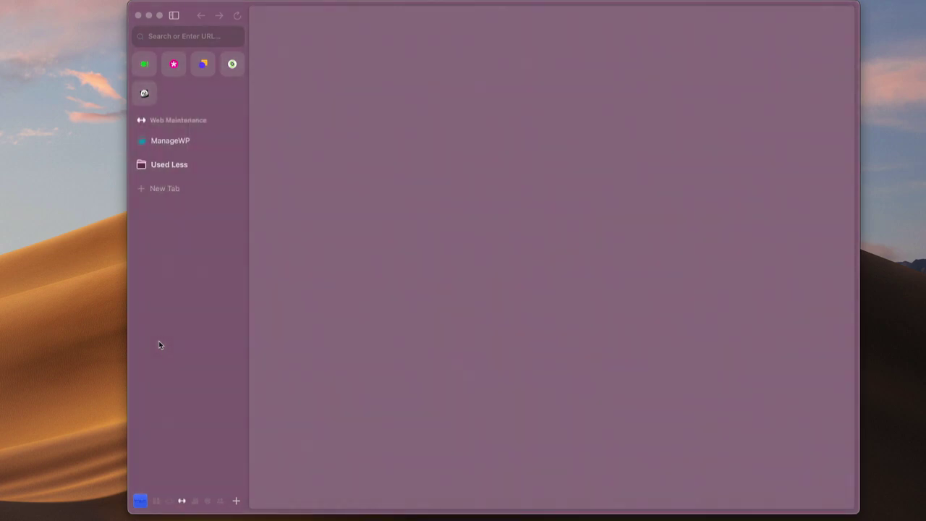
scroll(160, 346, "right", 5)
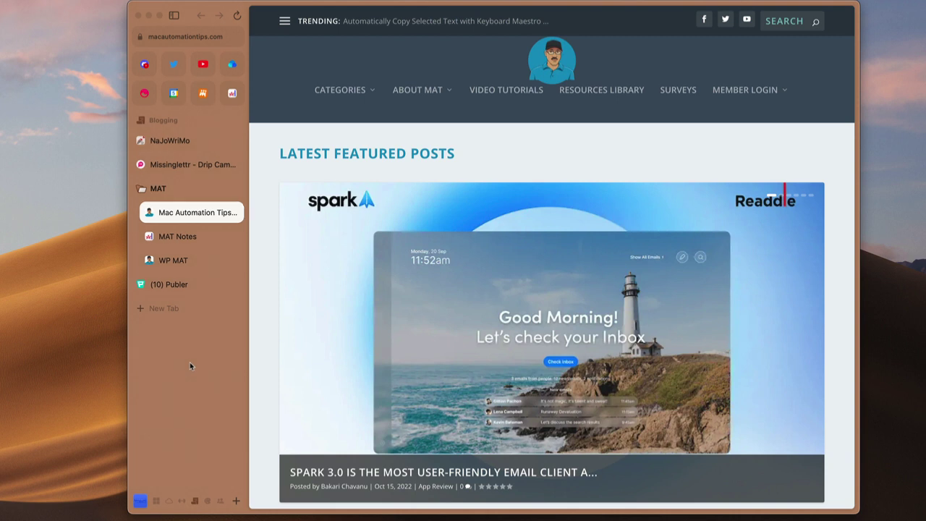
scroll(190, 365, "right", 5)
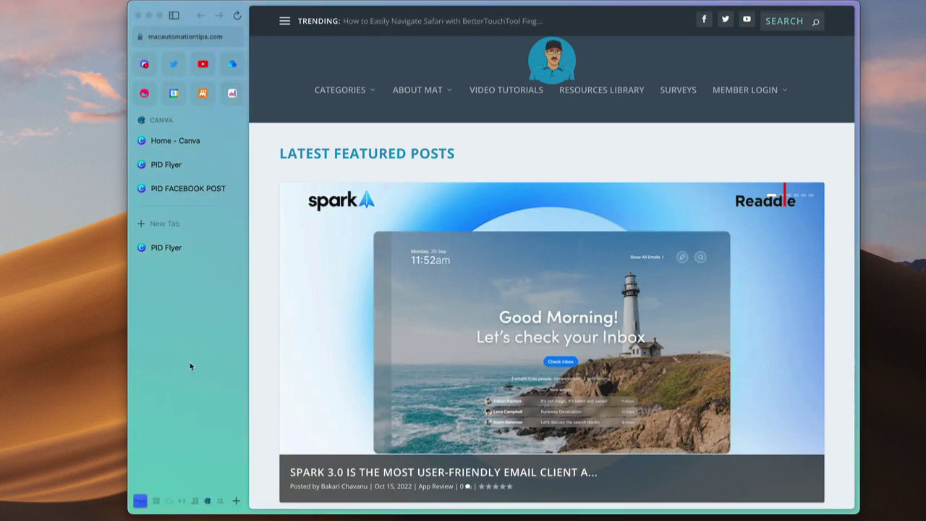
scroll(189, 365, "left", 5)
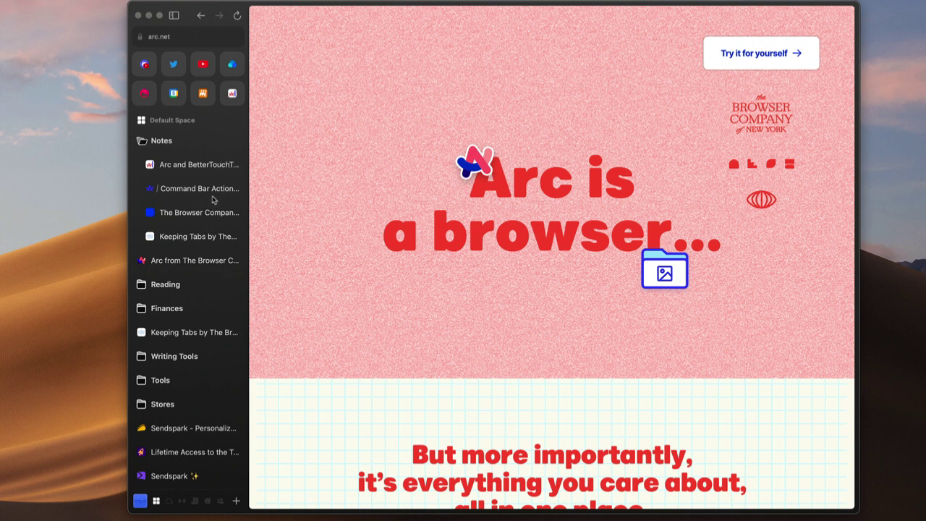
scroll(215, 198, "down", 3)
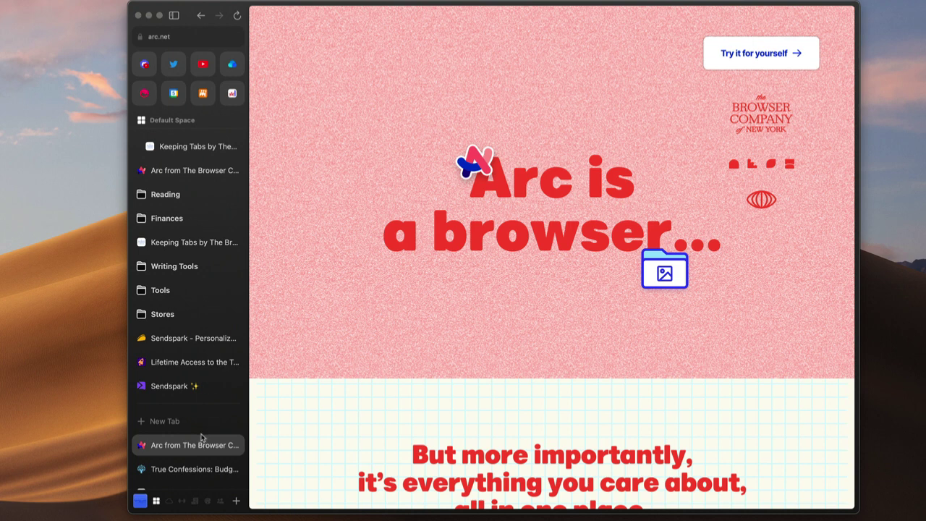
scroll(204, 409, "down", 2)
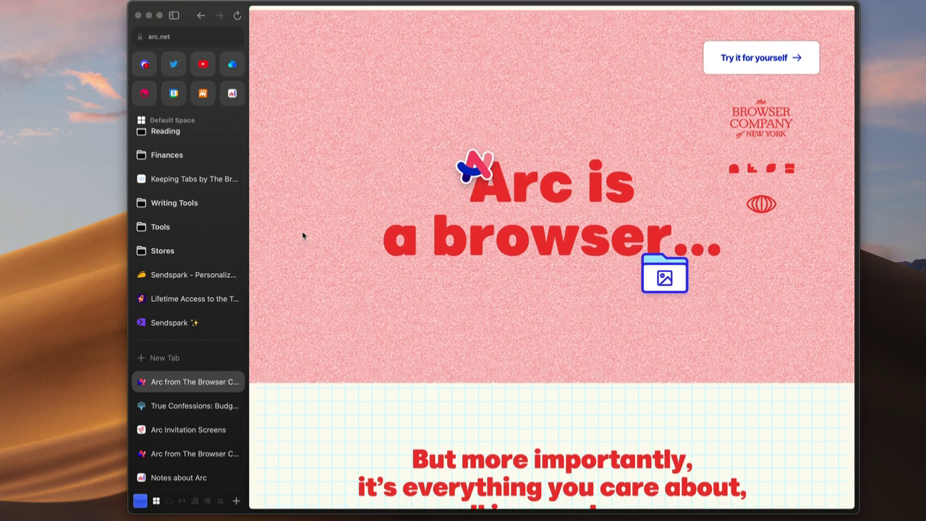
Step: Collapse the Notes folder and bring up the Search Notes popover listing saved notes
scroll(227, 222, "up", 3)
scroll(217, 217, "up", 2)
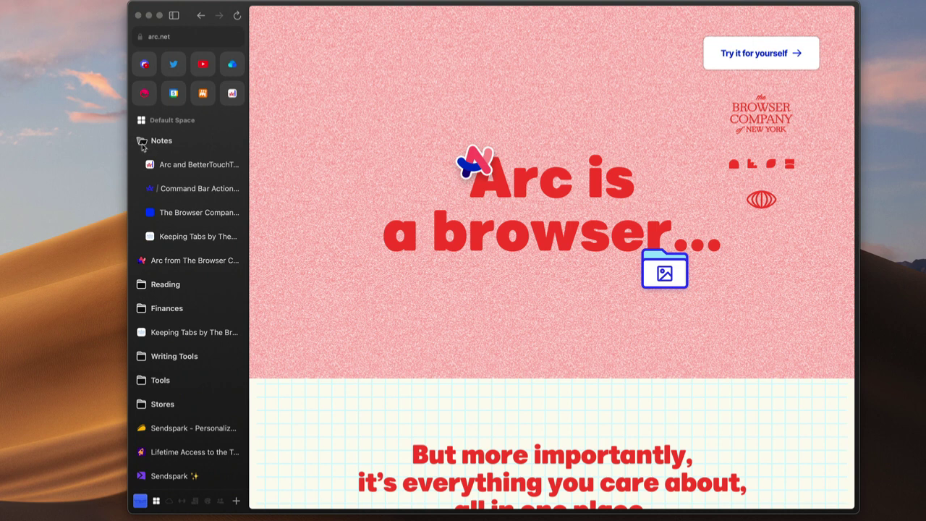
left_click(143, 144)
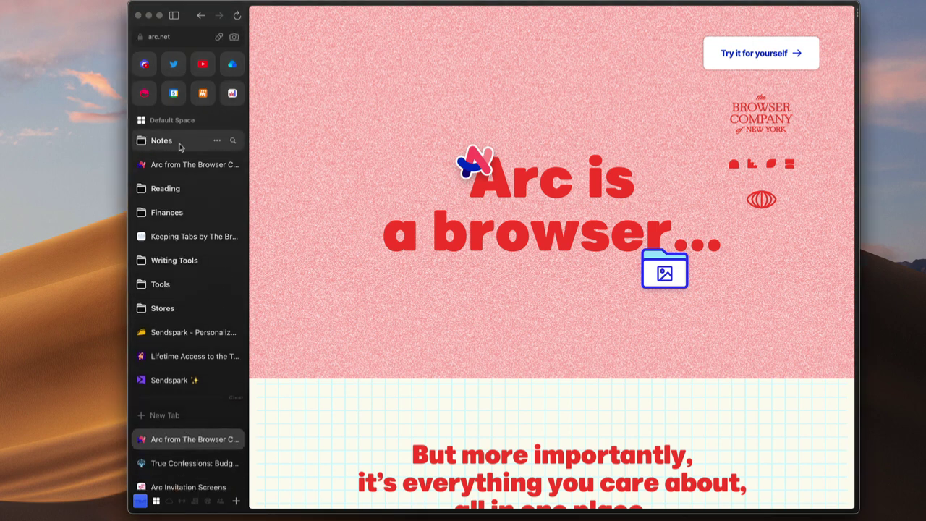
left_click(233, 141)
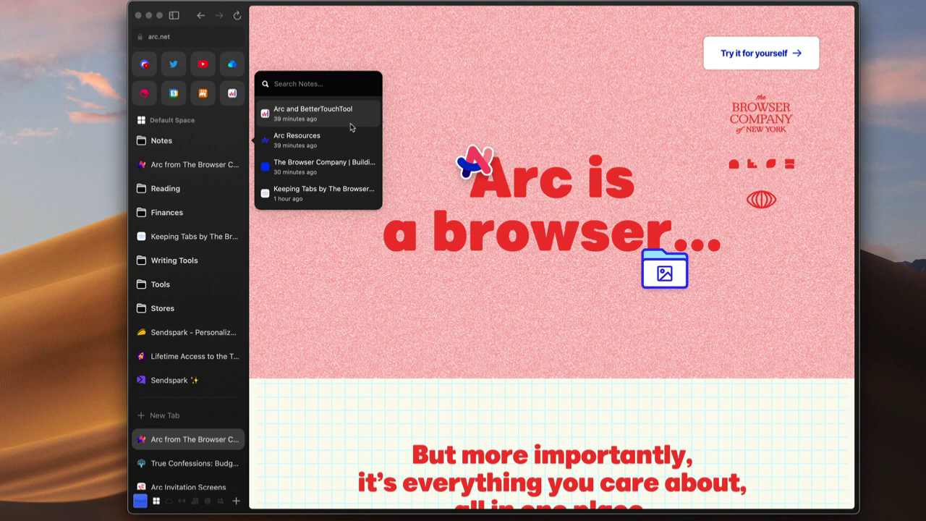
mouse_move(233, 189)
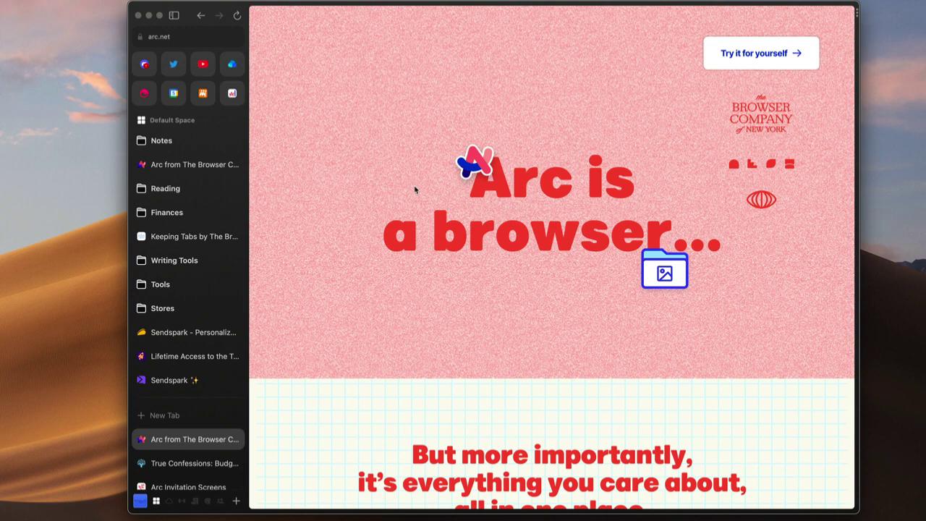
key("super+t")
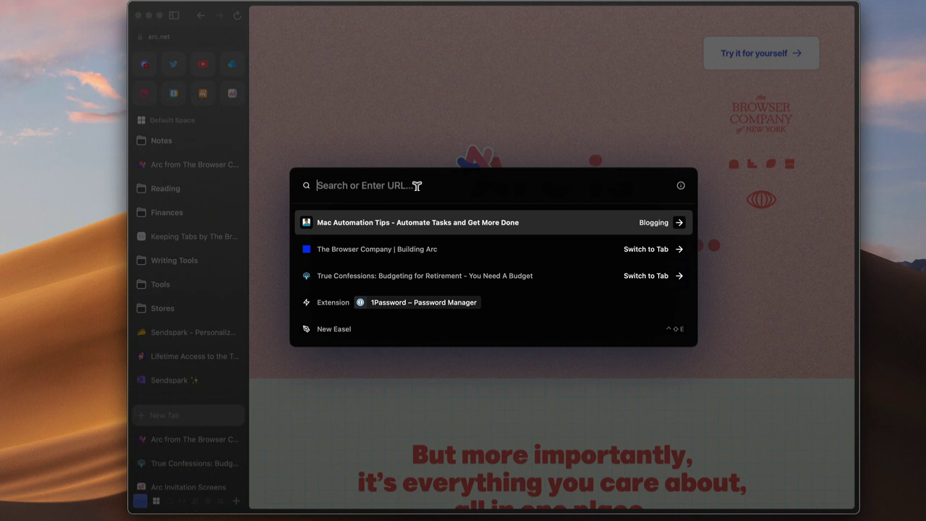
type("pin")
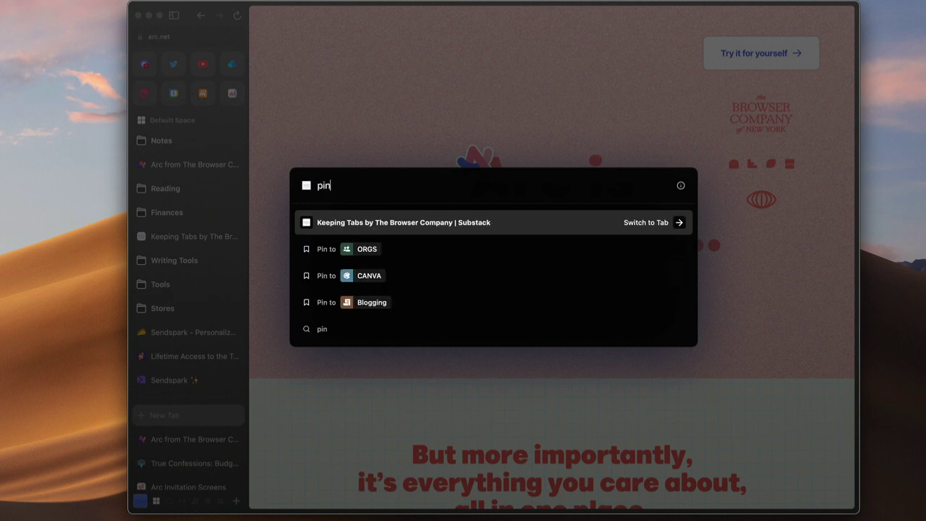
key("BackSpace")
key("BackSpace")
key("BackSpace")
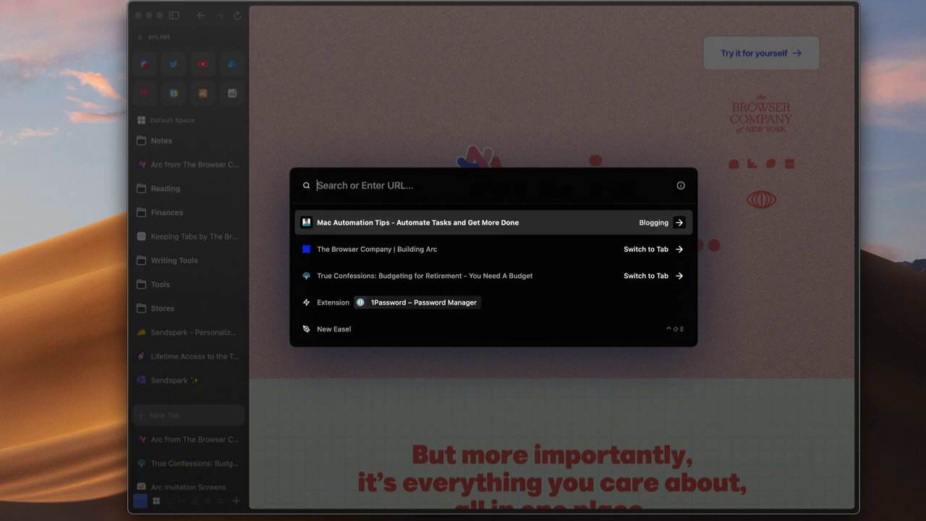
type("ren")
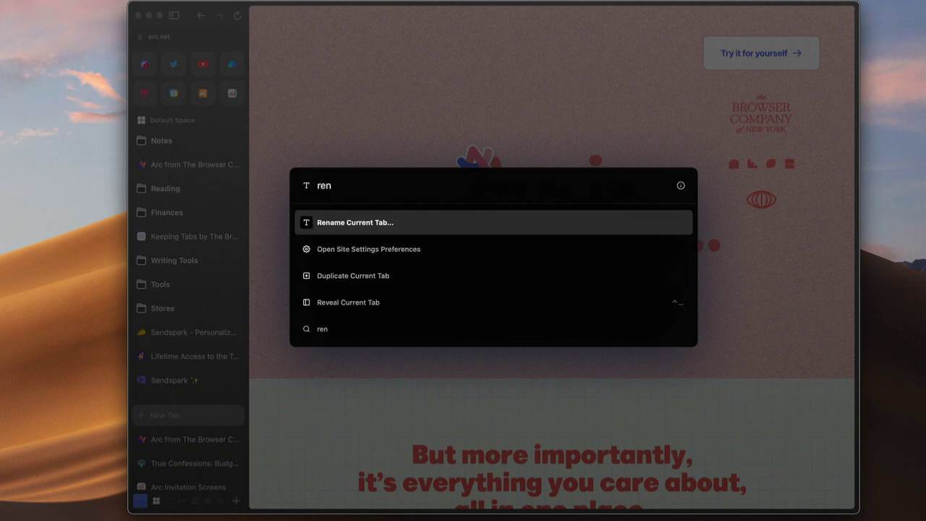
key("BackSpace")
key("BackSpace")
key("BackSpace")
type("toggl")
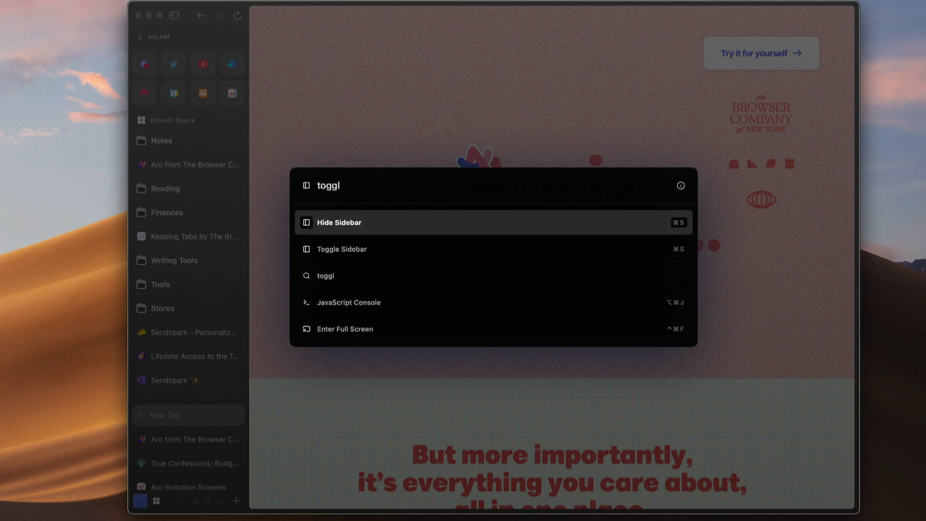
key("Return")
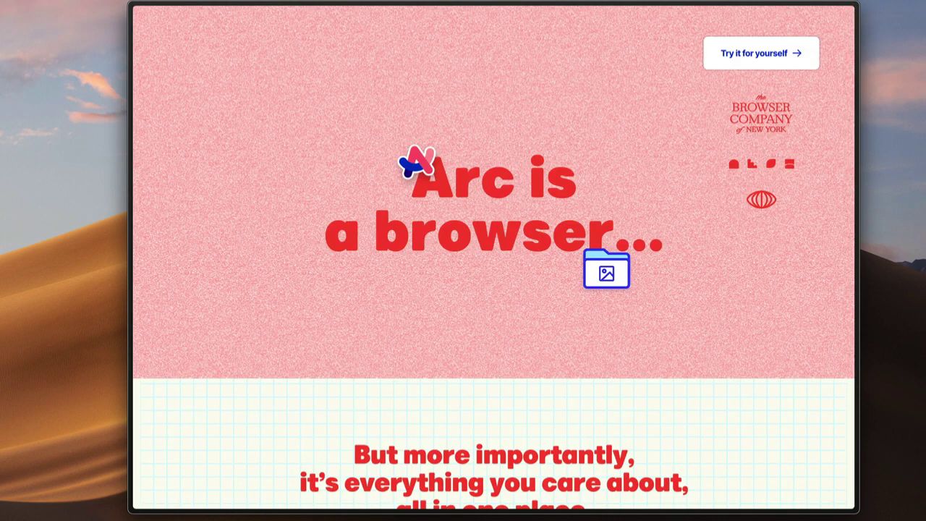
key("super+t")
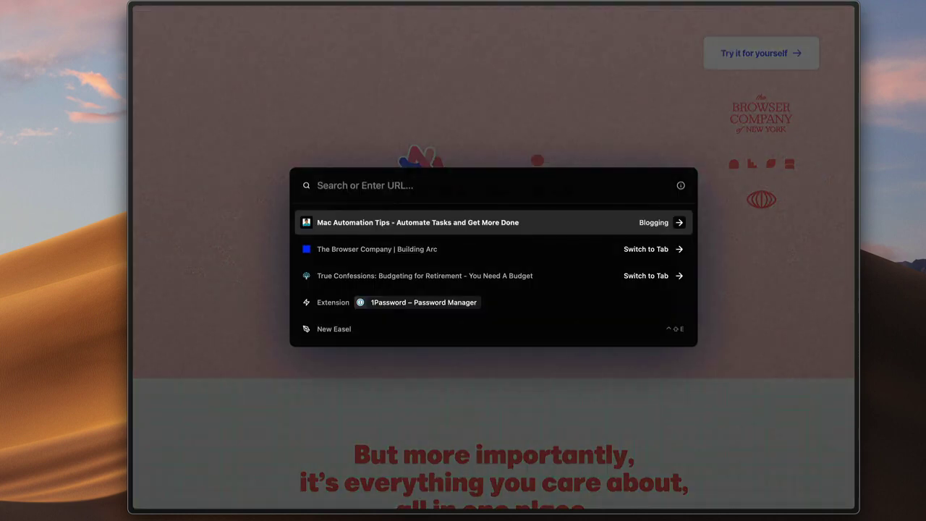
type("togg")
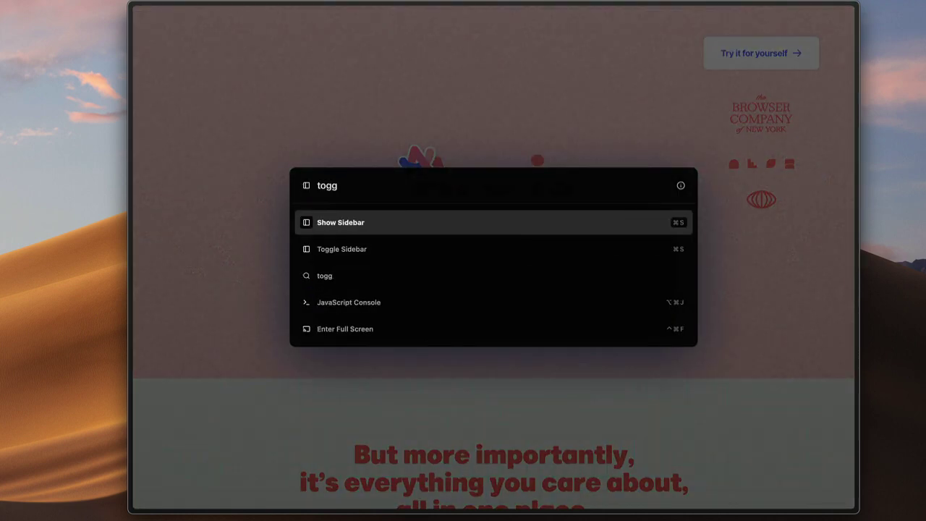
key("Return")
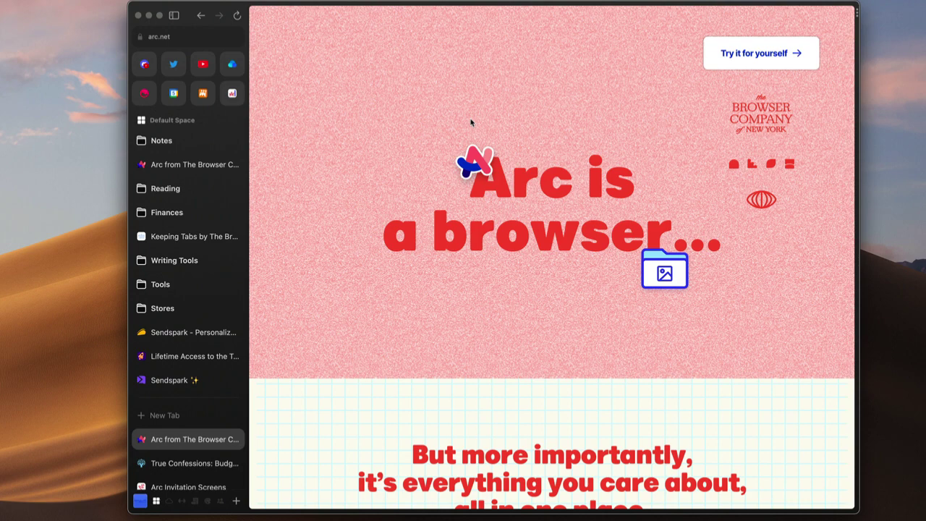
key("super+s")
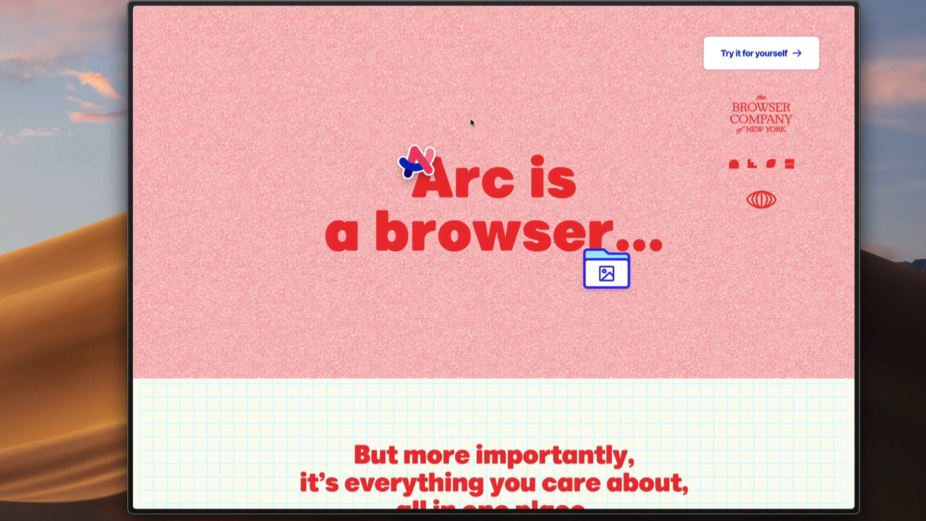
key("super+s")
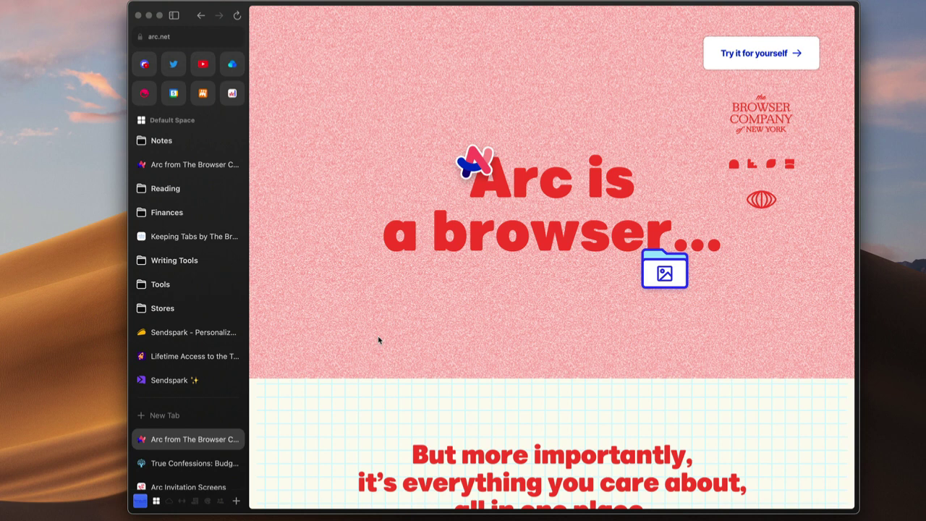
Step: Close the extra arc.net tab in the Today list, revealing the YNAB retirement budgeting article
scroll(192, 384, "down", 3)
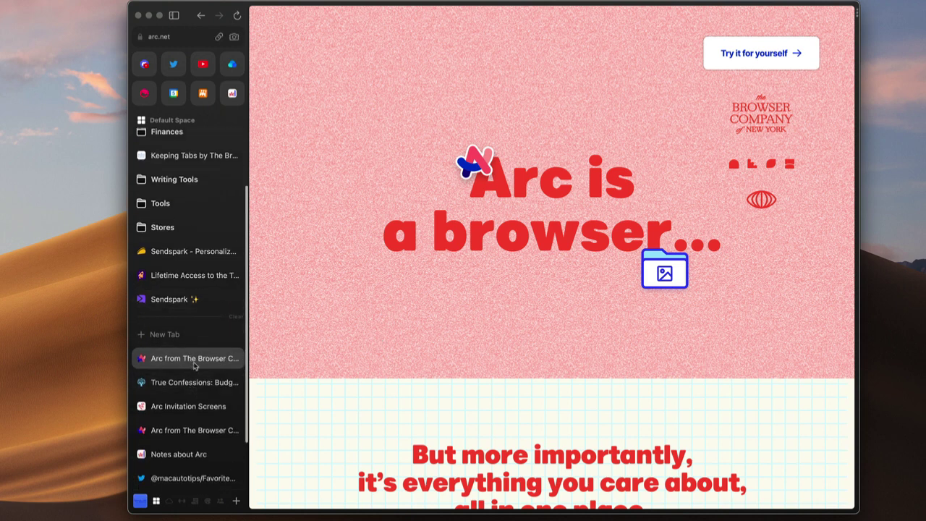
scroll(194, 362, "down", 1)
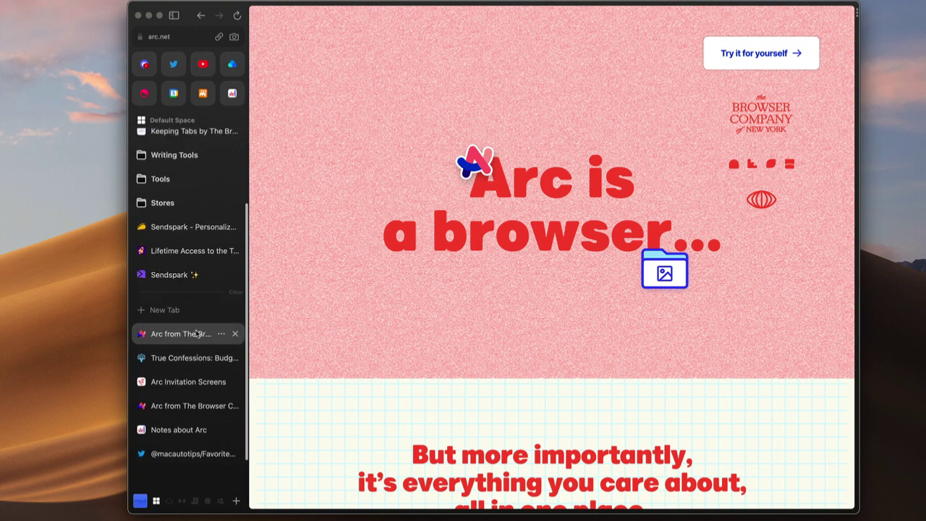
left_click(235, 328)
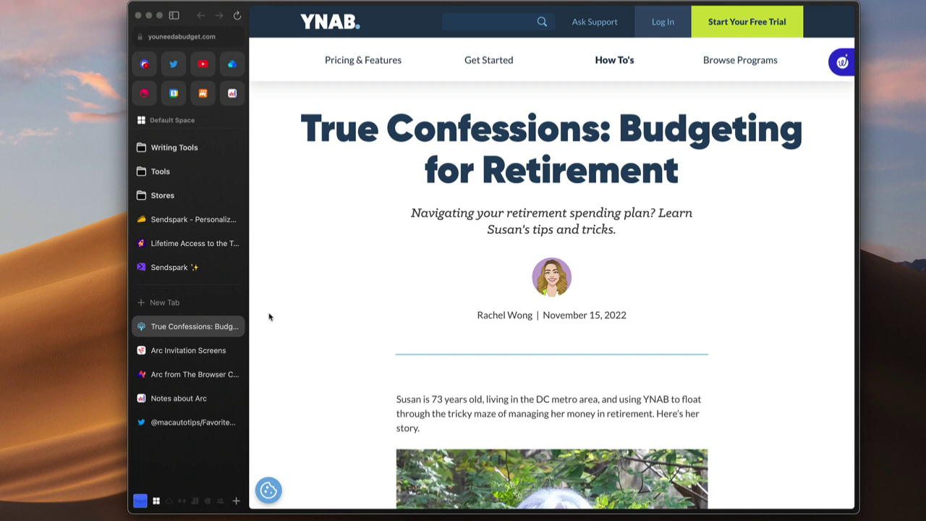
Step: Show the History page in a new tab with Cmd+Y
key("super+y")
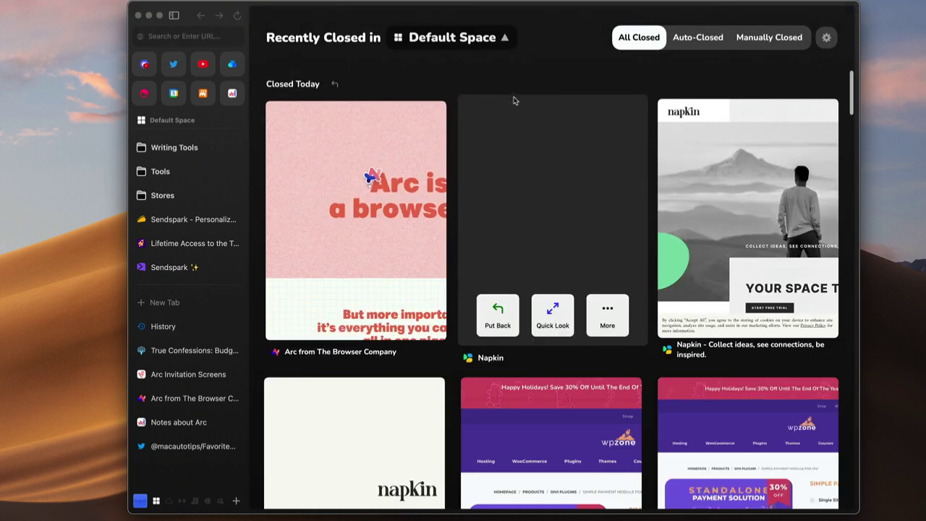
Step: Browse the Recently Closed cards in the Archive
scroll(514, 99, "down", 2)
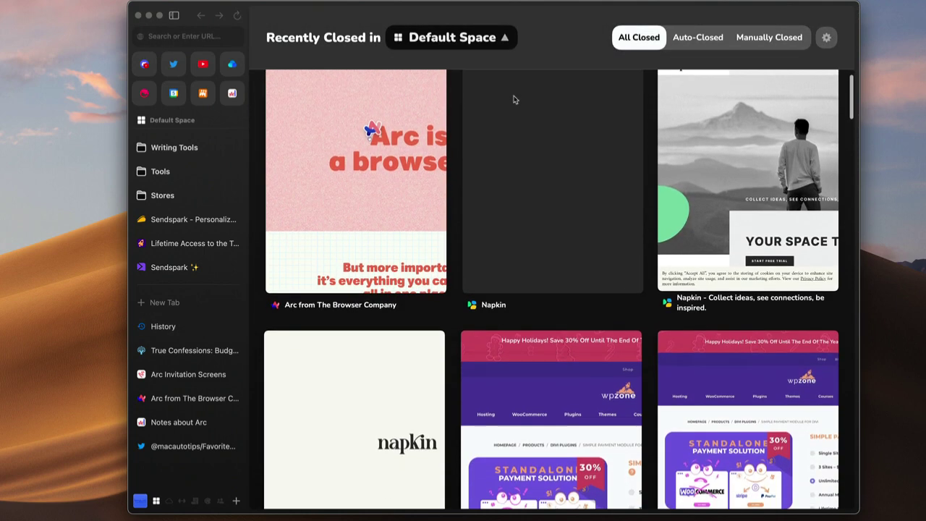
mouse_move(515, 99)
scroll(514, 100, "up", 2)
scroll(515, 99, "down", 1)
scroll(515, 99, "up", 1)
scroll(515, 99, "down", 1)
scroll(514, 99, "up", 1)
scroll(515, 100, "down", 1)
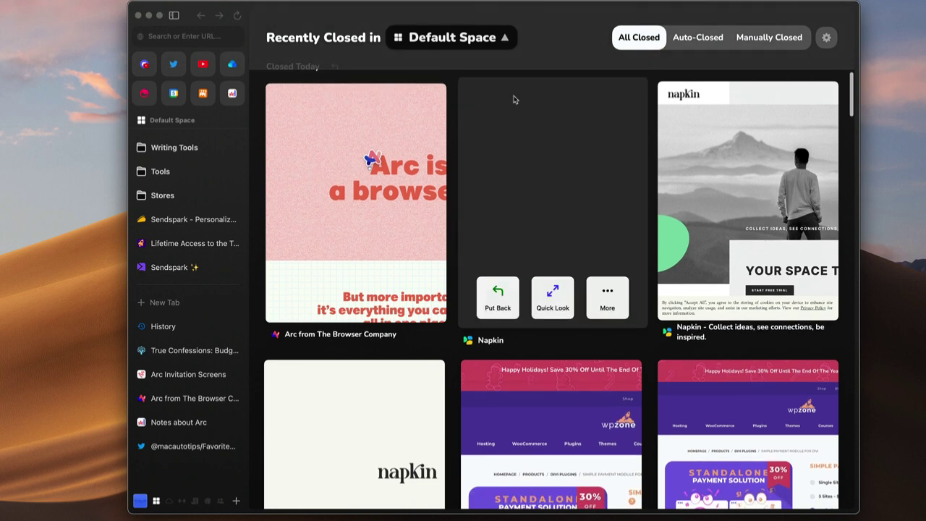
scroll(514, 97, "up", 1)
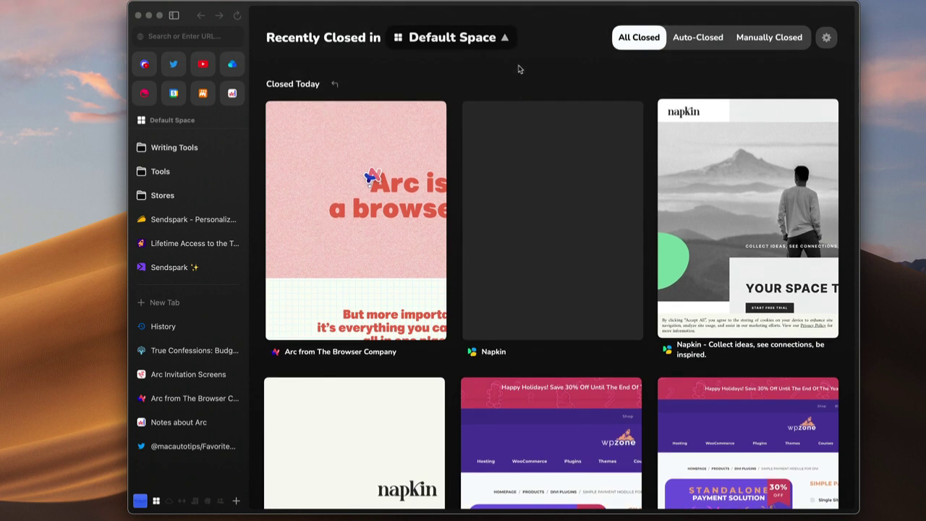
scroll(519, 125, "down", 6)
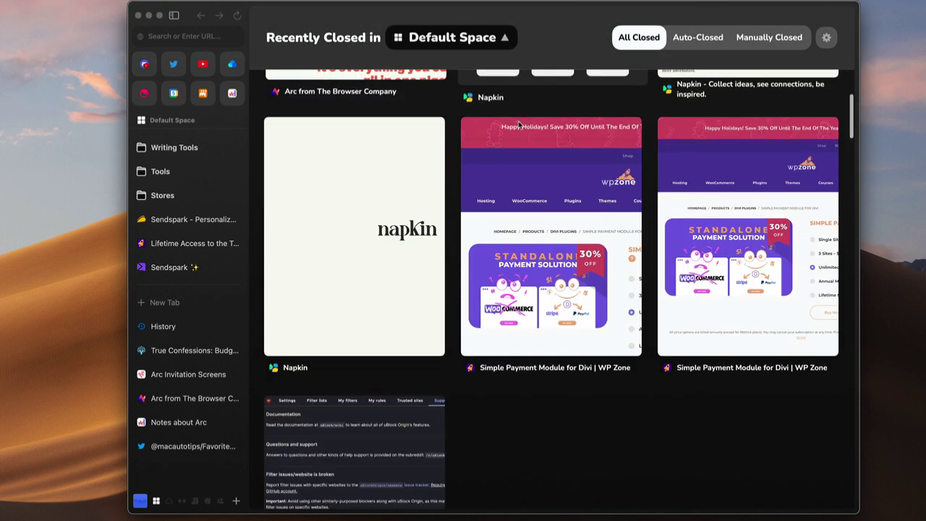
scroll(518, 125, "up", 4)
scroll(518, 124, "up", 2)
Step: Check the archive's space dropdown and keep it limited to Default Space
left_click(505, 37)
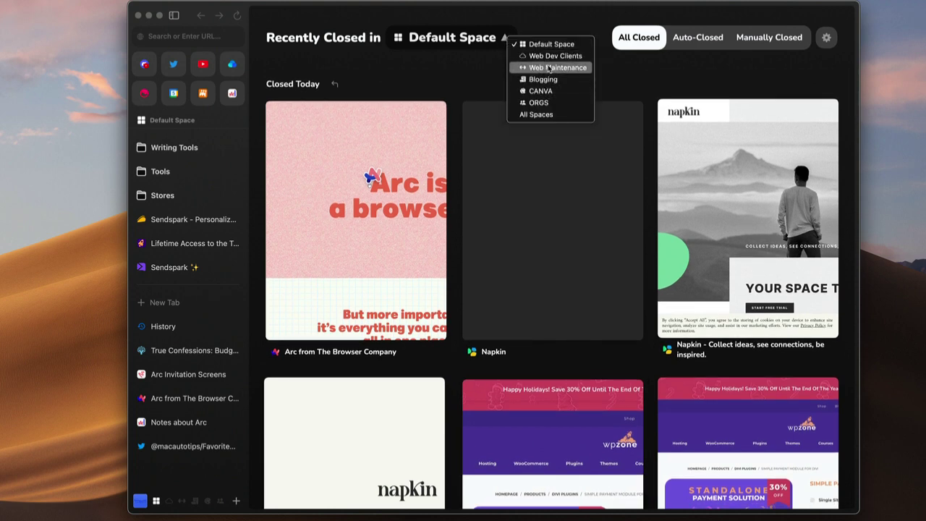
left_click(481, 68)
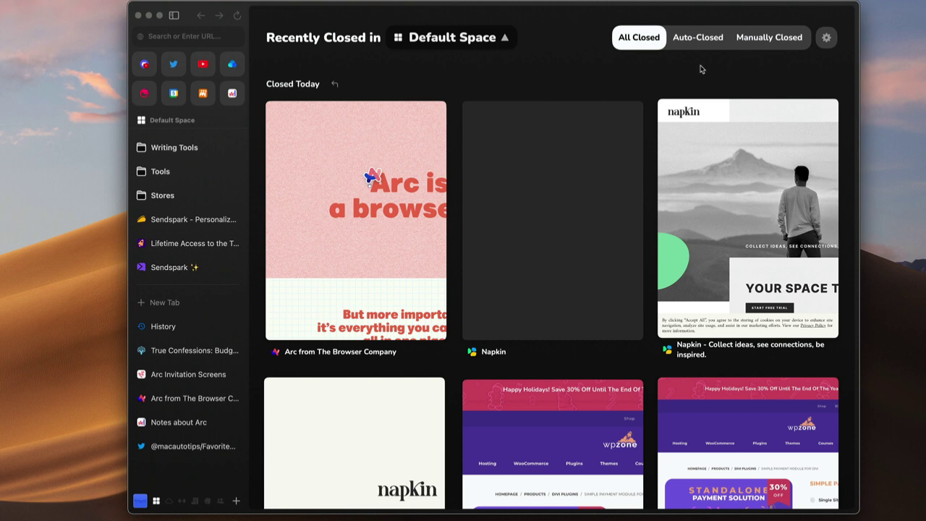
scroll(214, 220, "up", 3)
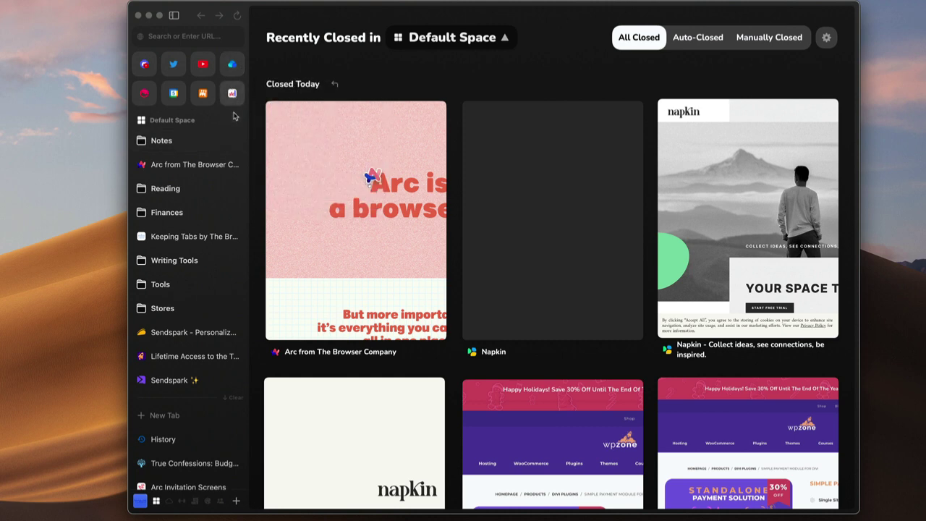
Step: Swipe through the Web Dev Clients, Blogging and Web Maintenance spaces, then swipe back toward Default Space
mouse_move(230, 148)
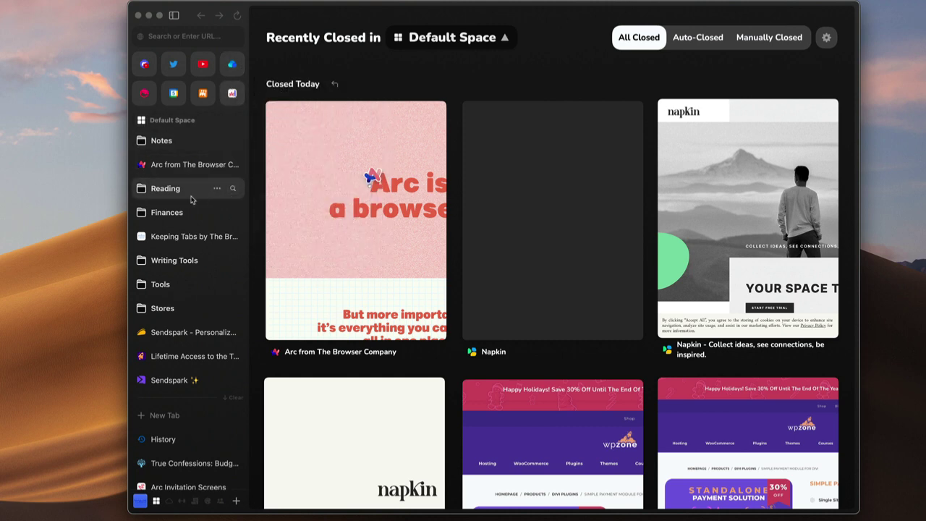
scroll(193, 200, "right", 3)
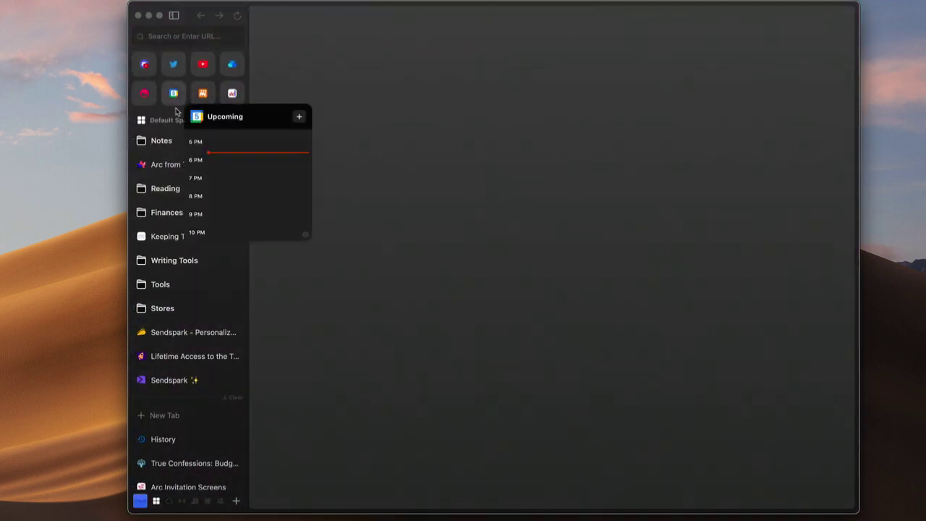
scroll(174, 124, "right", 3)
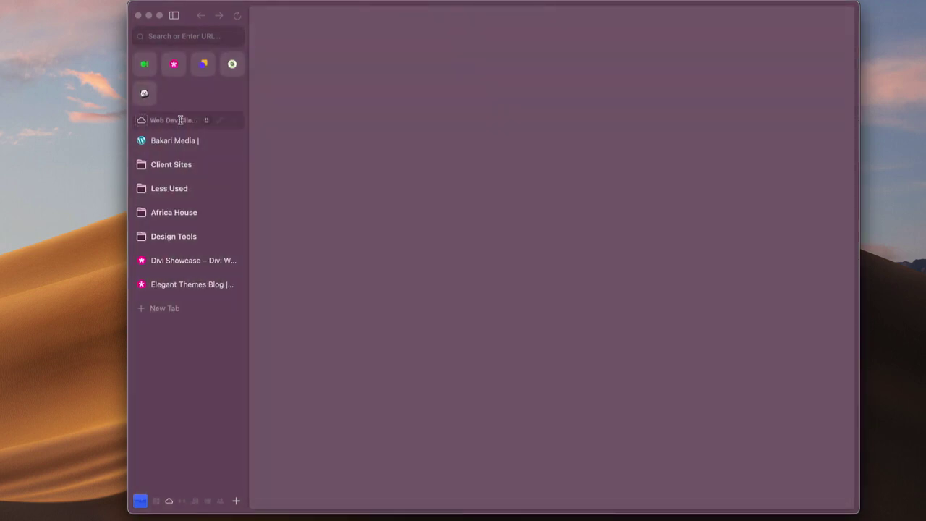
scroll(181, 120, "right", 3)
scroll(161, 221, "right", 3)
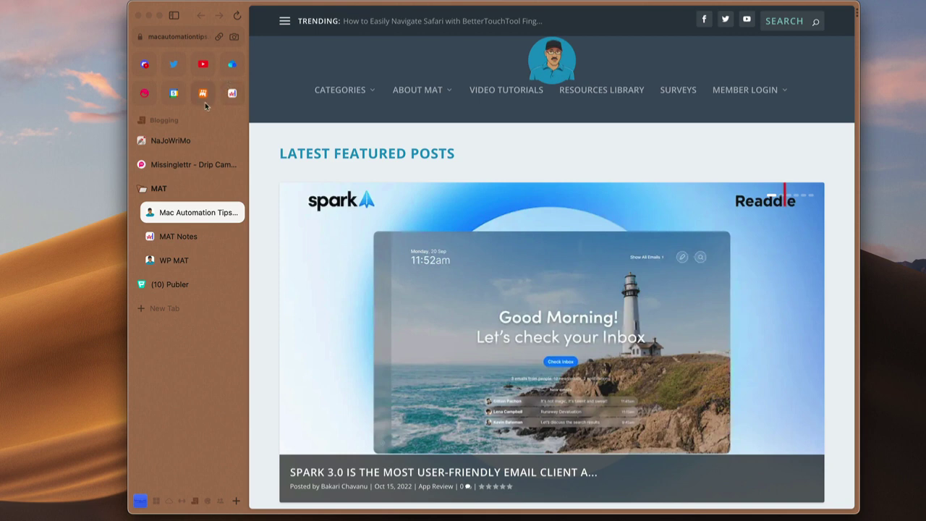
scroll(209, 145, "left", 5)
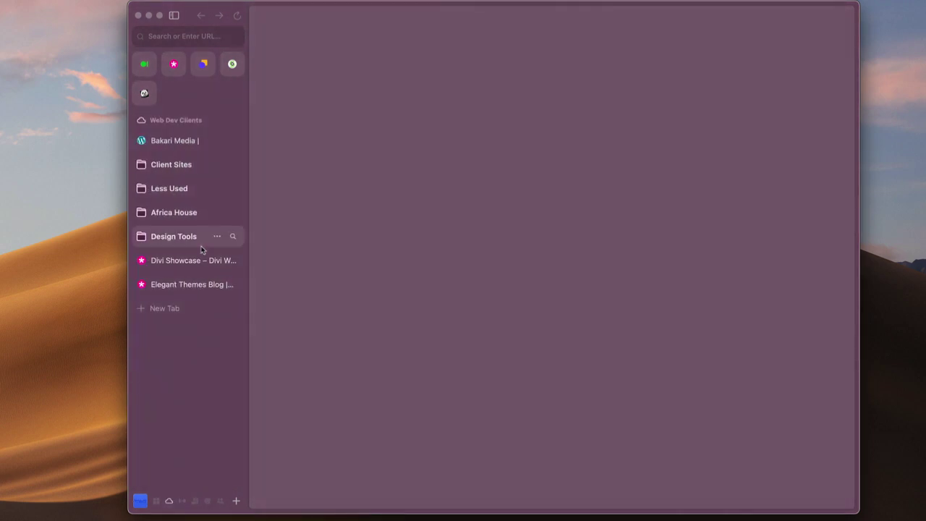
scroll(217, 248, "left", 5)
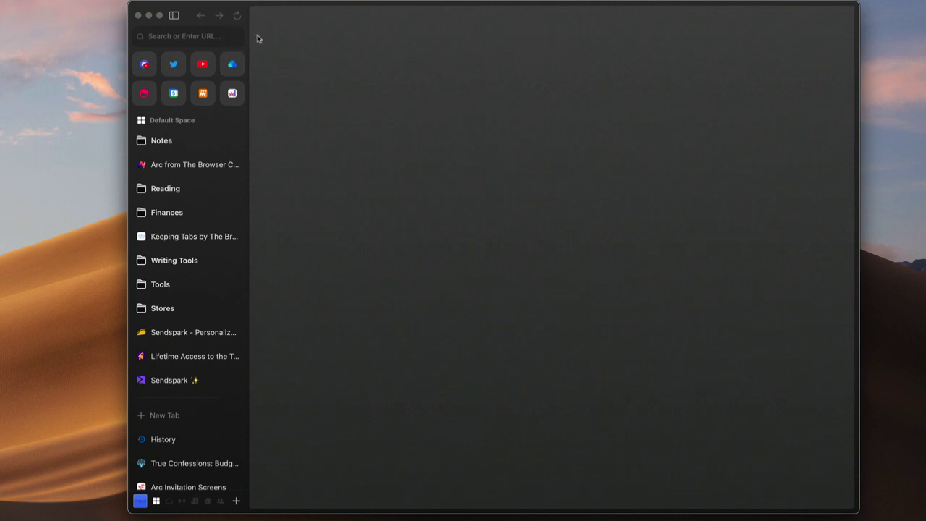
Step: On the arc.net tab, capture the 'Arc is a browser…' headline area as a screenshot
left_click(205, 167)
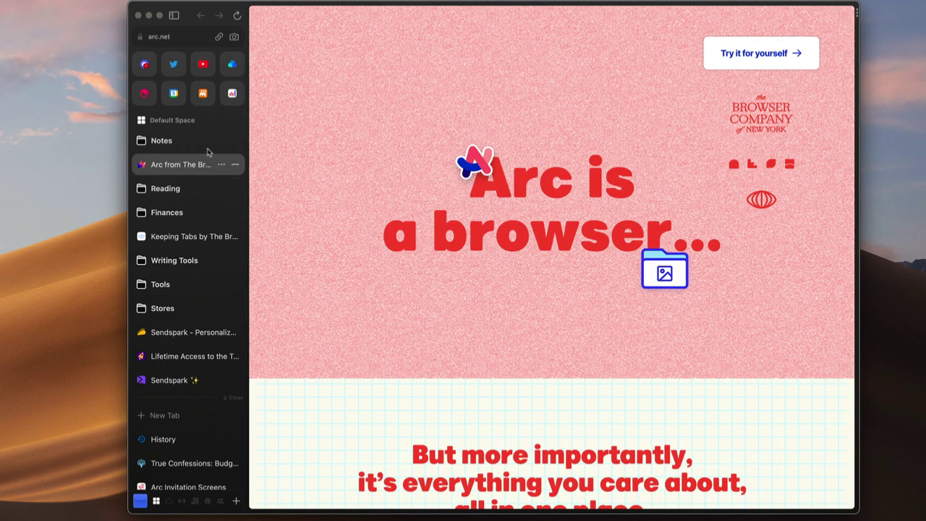
left_click(235, 39)
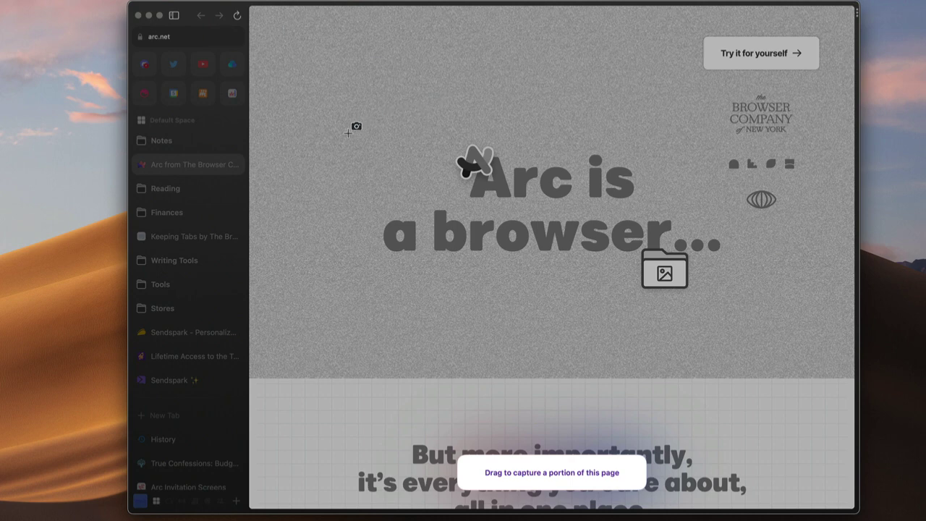
left_click_drag(343, 121, 780, 312)
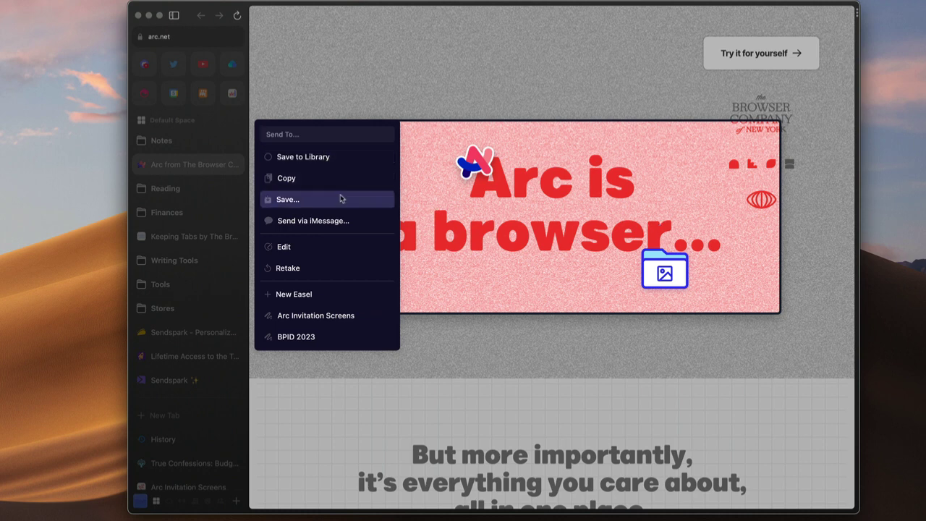
Step: Draw a blue arrow under 'a browser…' and place a text box left of 'Arc is'
left_click(325, 250)
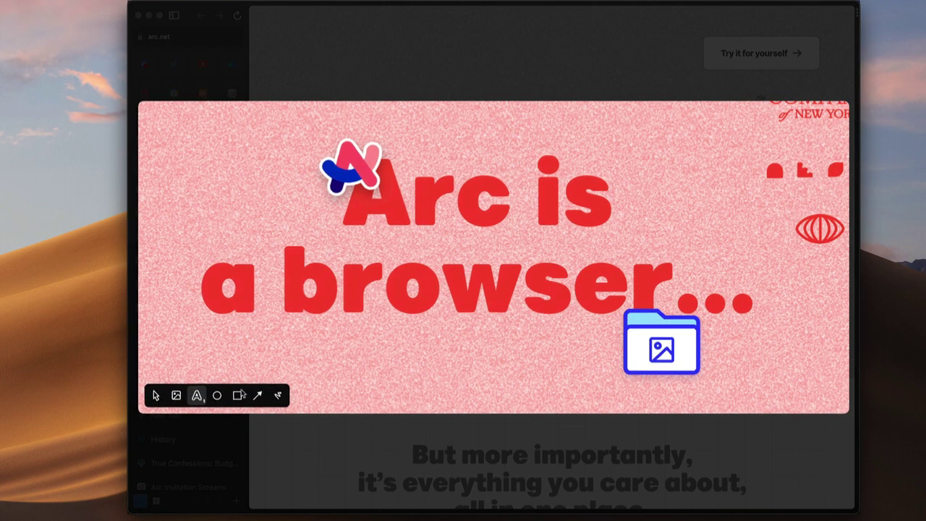
left_click(258, 396)
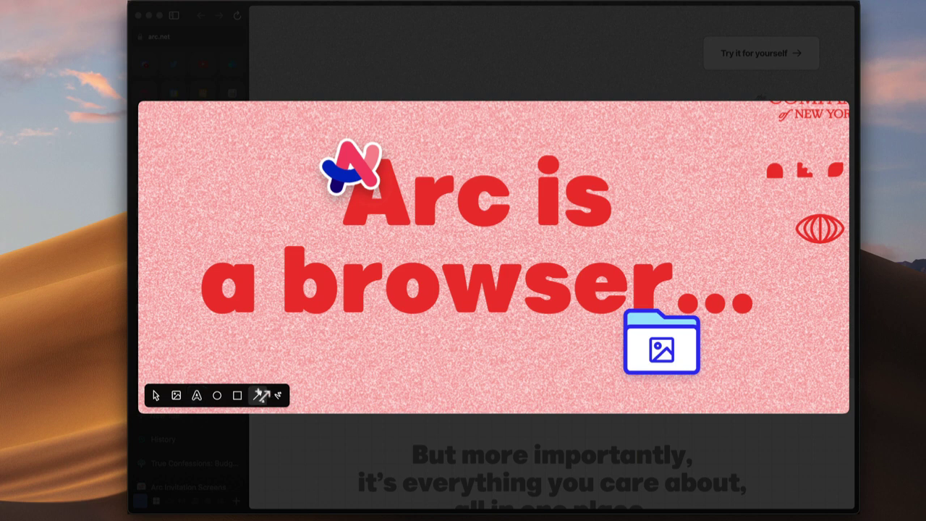
left_click_drag(260, 342, 385, 340)
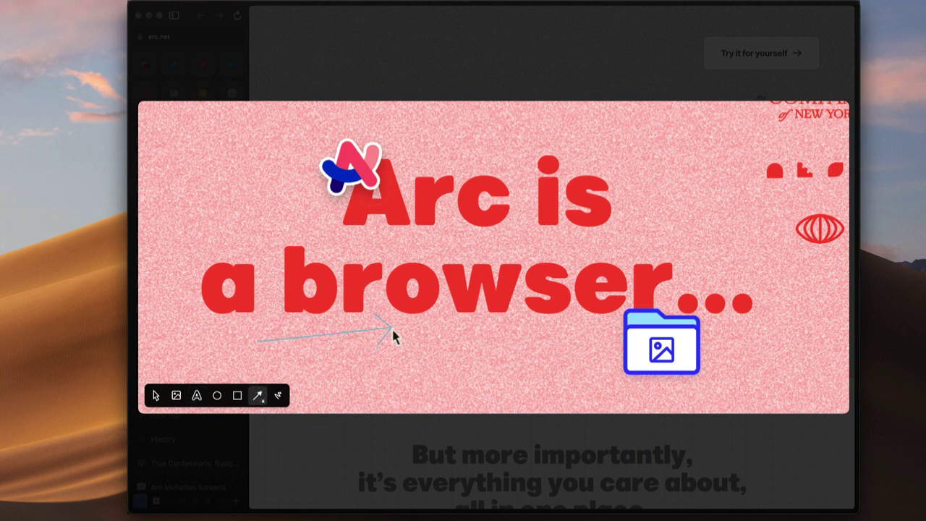
left_click(197, 396)
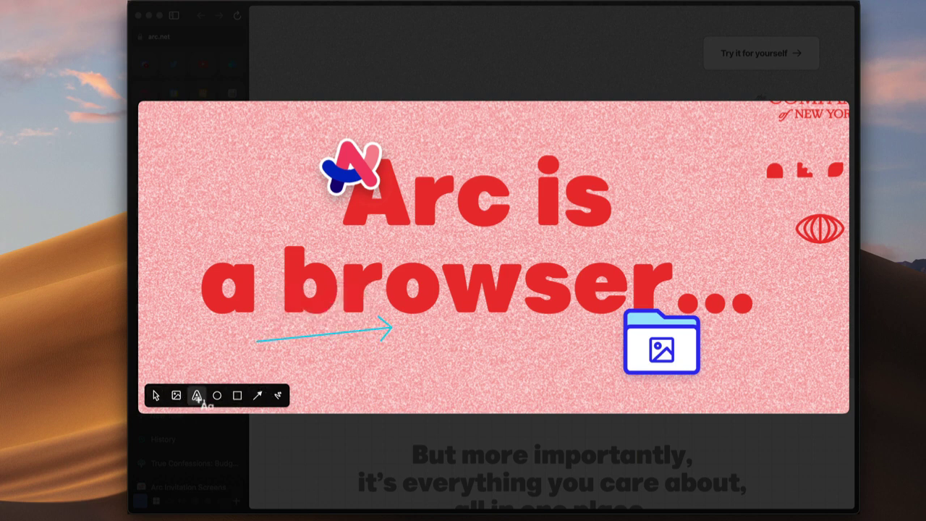
left_click(288, 223)
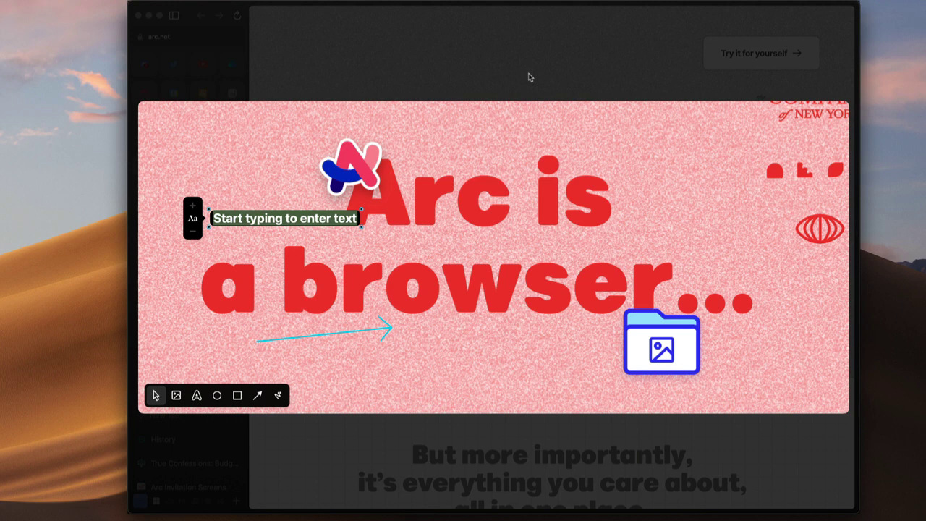
left_click(444, 74)
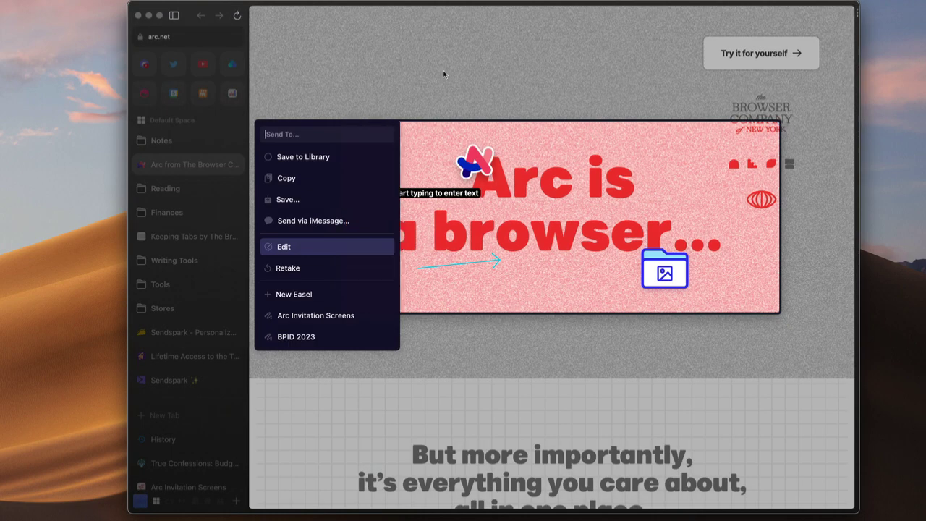
left_click(307, 158)
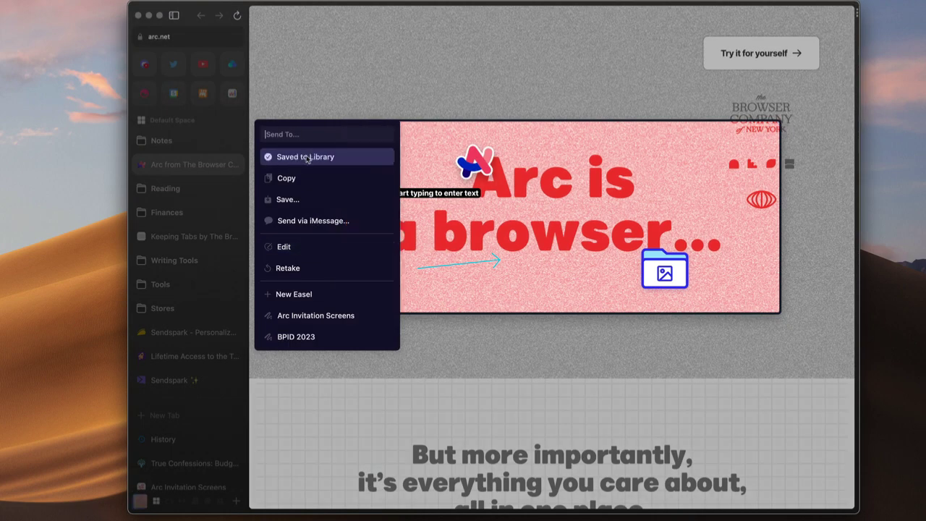
left_click(356, 100)
mouse_move(140, 503)
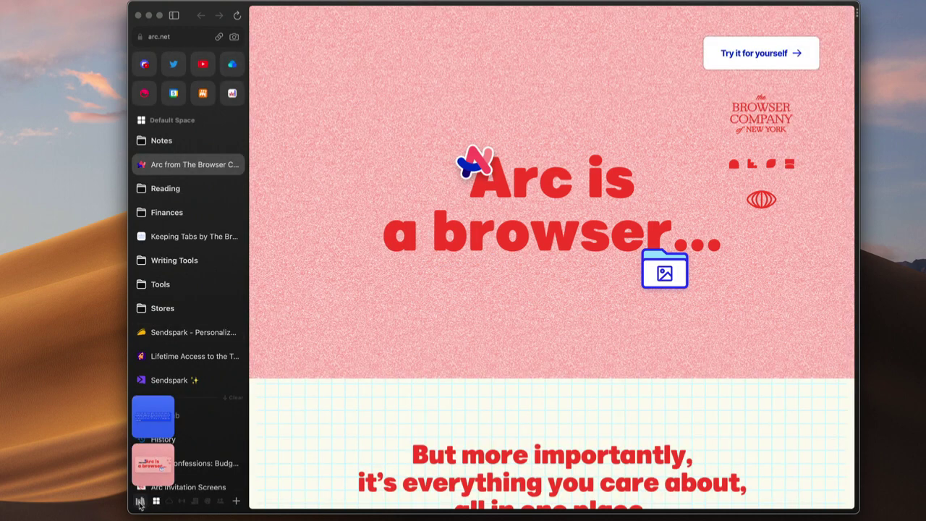
left_click(140, 503)
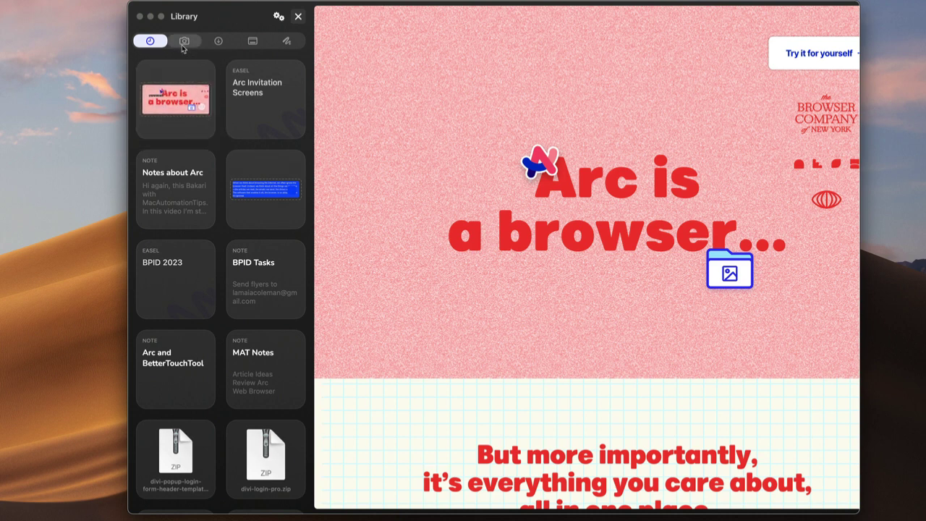
left_click(184, 42)
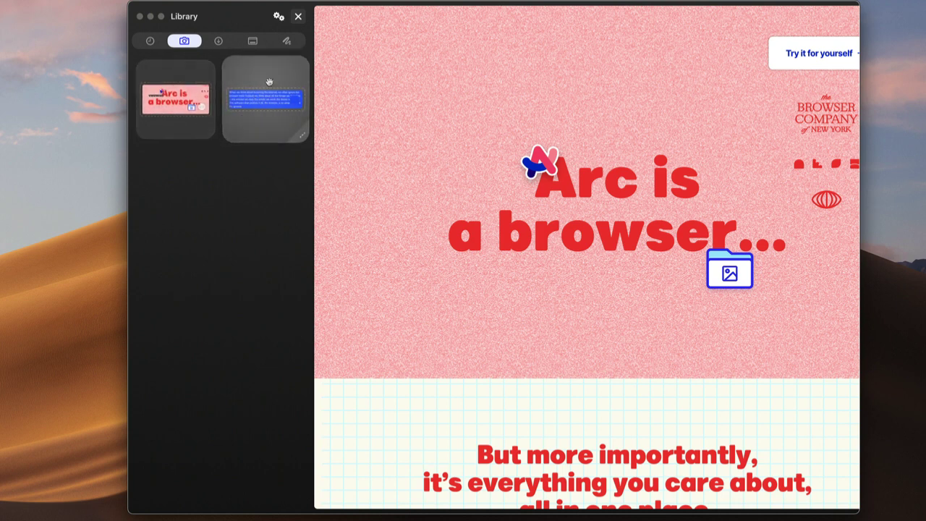
left_click(150, 41)
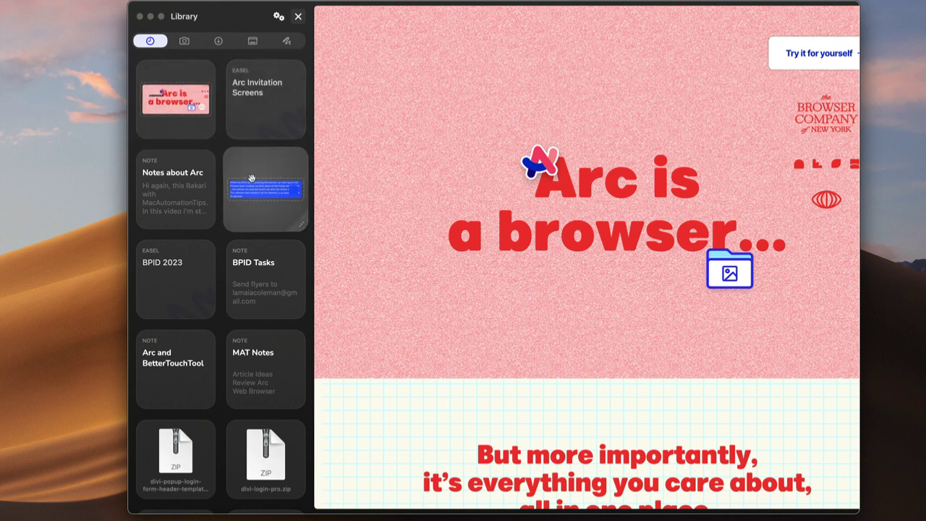
Step: Open the 'Notes about Arc' note card from the Library panel
left_click(181, 190)
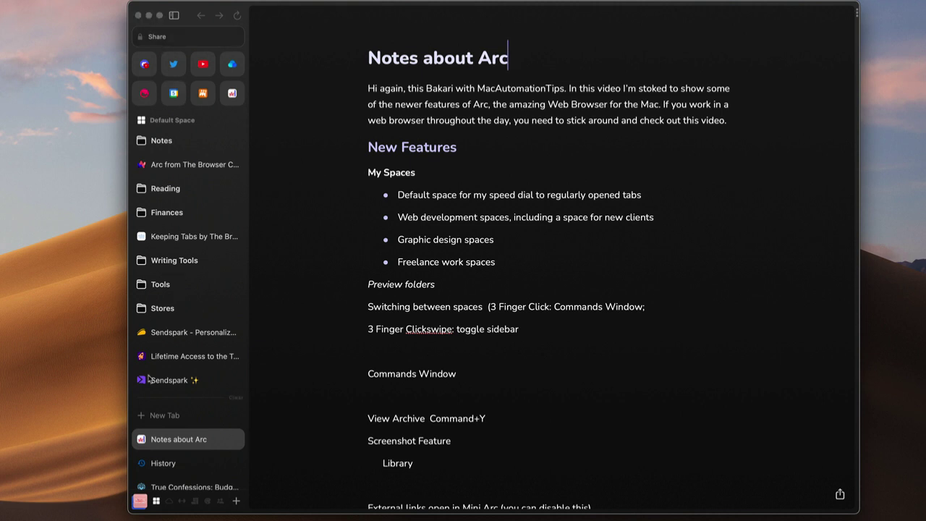
Step: Open the Arc Invitation Screens easel from the Library, then return to the arc.net tab
left_click(139, 501)
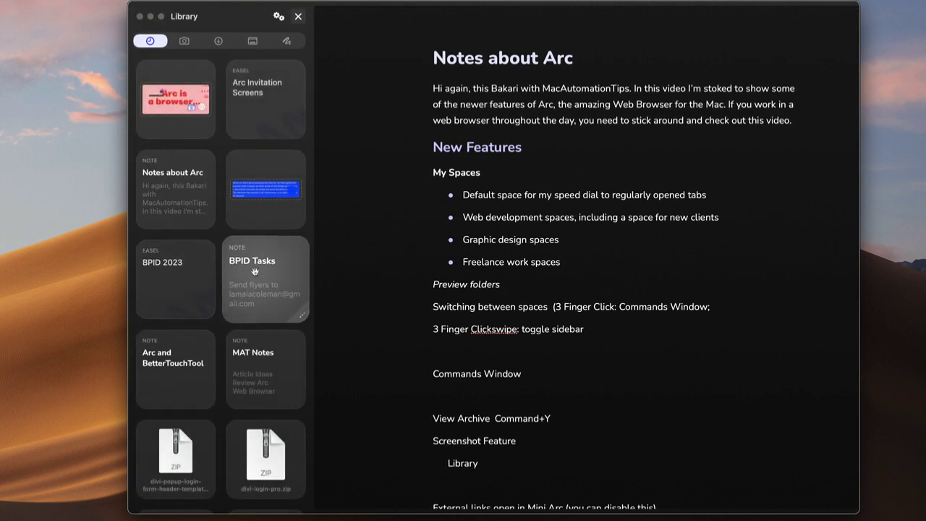
left_click(273, 120)
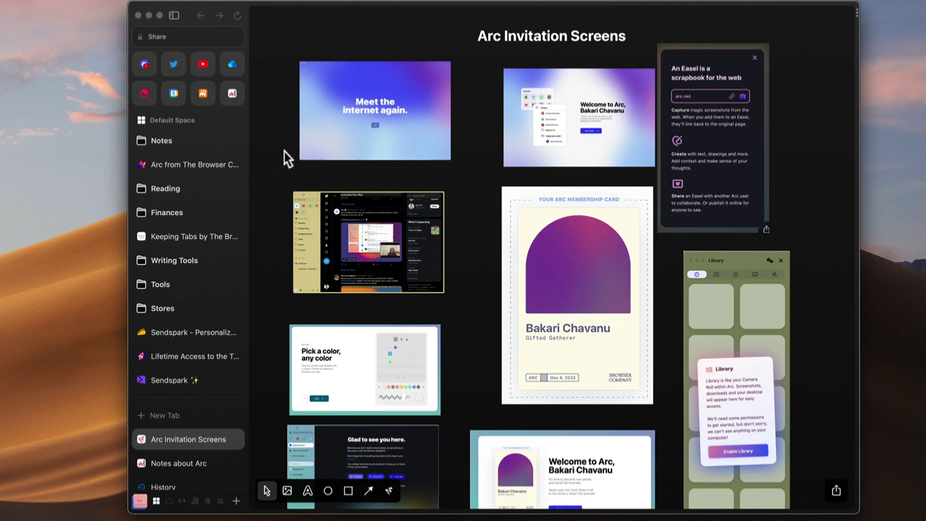
left_click(210, 164)
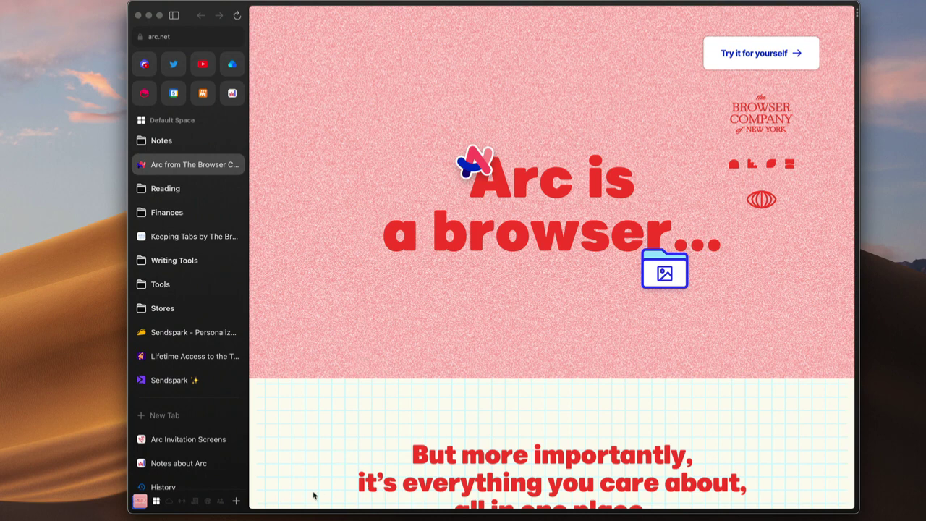
Step: From the YNAB email in Spark, open the 'Planes, Trains, and Automobiles' podcast link in Mini Arc
key("super+Tab")
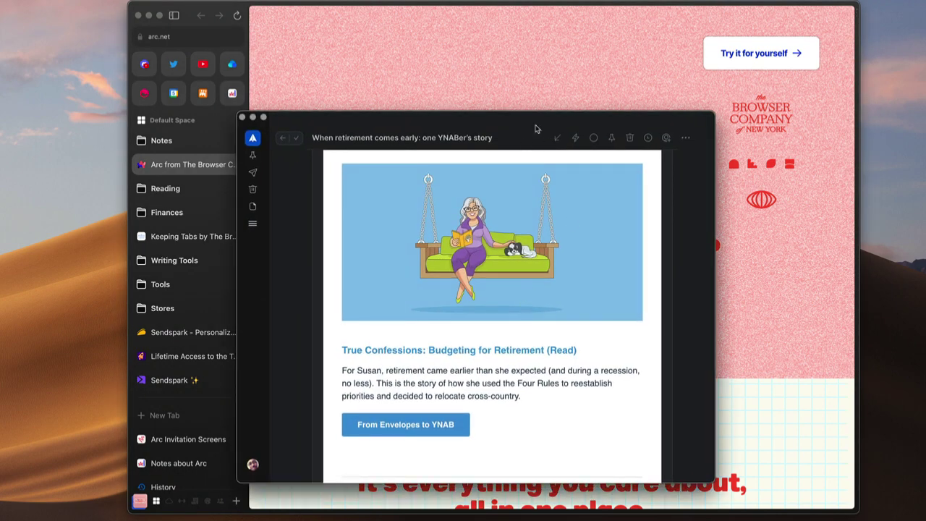
scroll(461, 329, "down", 5)
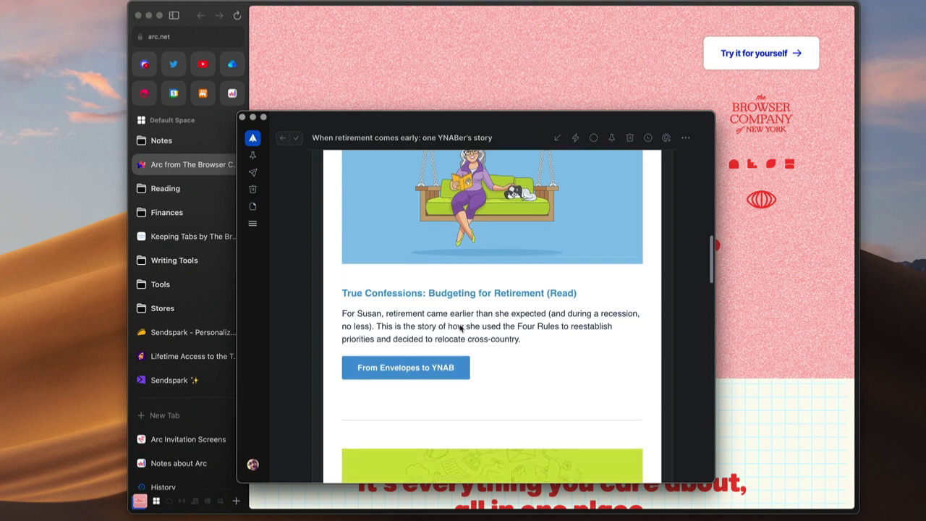
scroll(461, 330, "down", 3)
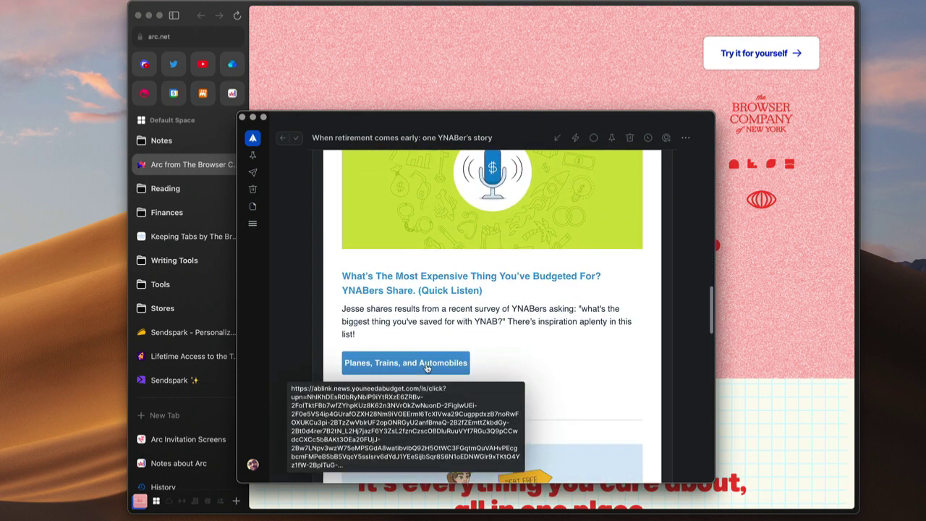
left_click(427, 367)
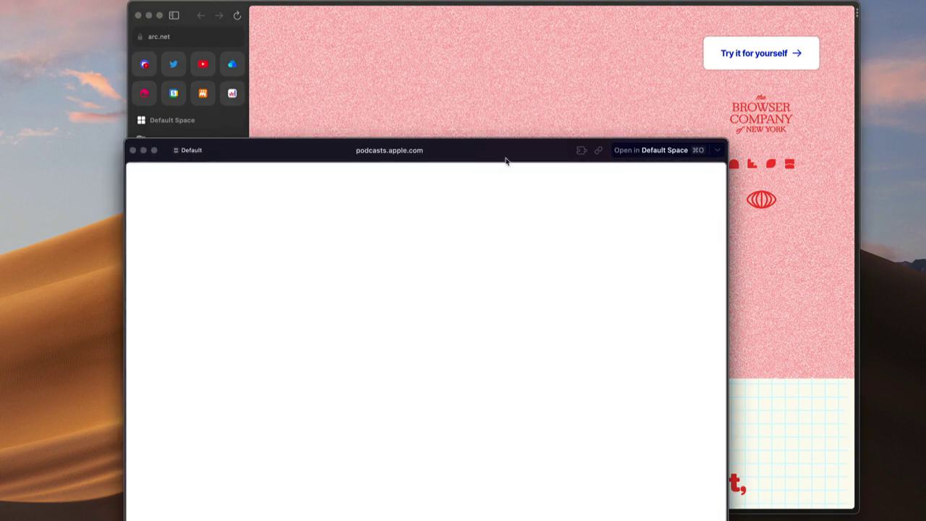
Step: Shrink the Mini Arc Apple Podcasts window and float it near the top right of arc.net
left_click_drag(507, 152, 588, 67)
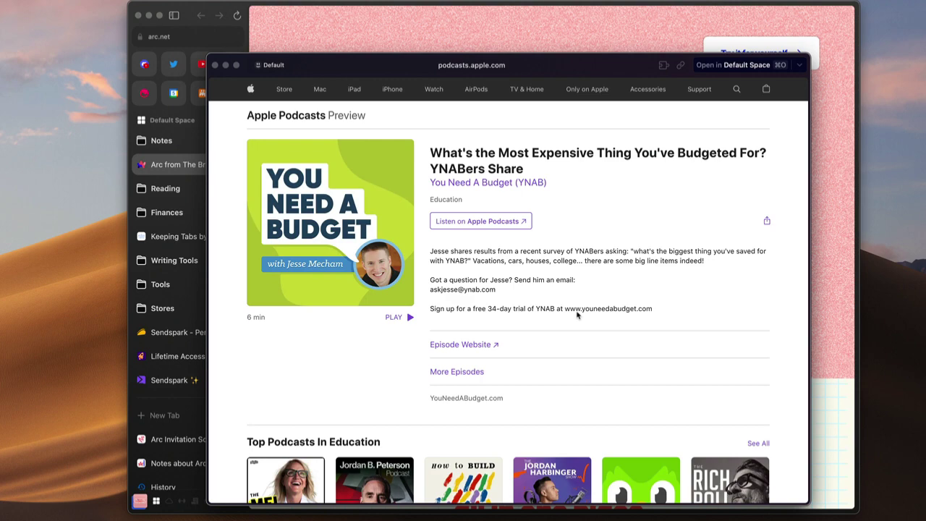
mouse_move(561, 64)
left_mouse_down()
mouse_move(568, 102)
mouse_move(564, 77)
left_mouse_up()
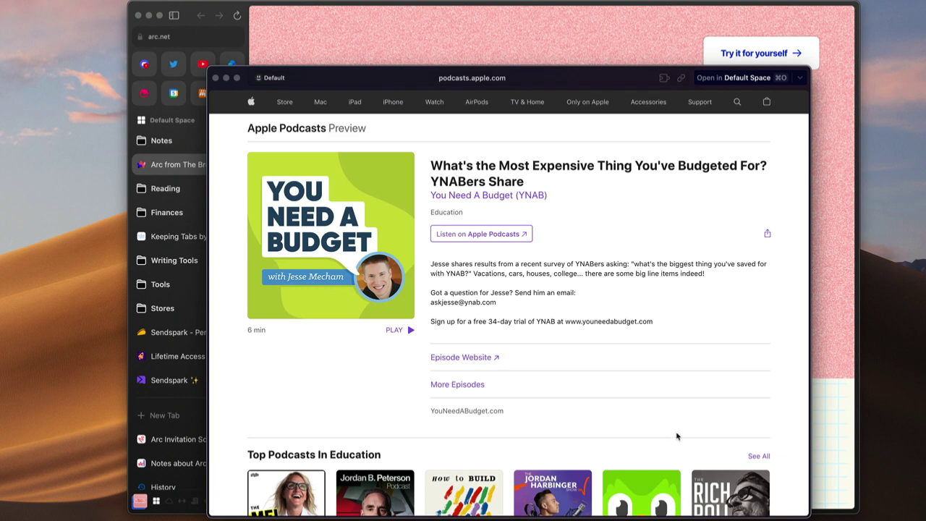
left_click_drag(806, 516, 638, 344)
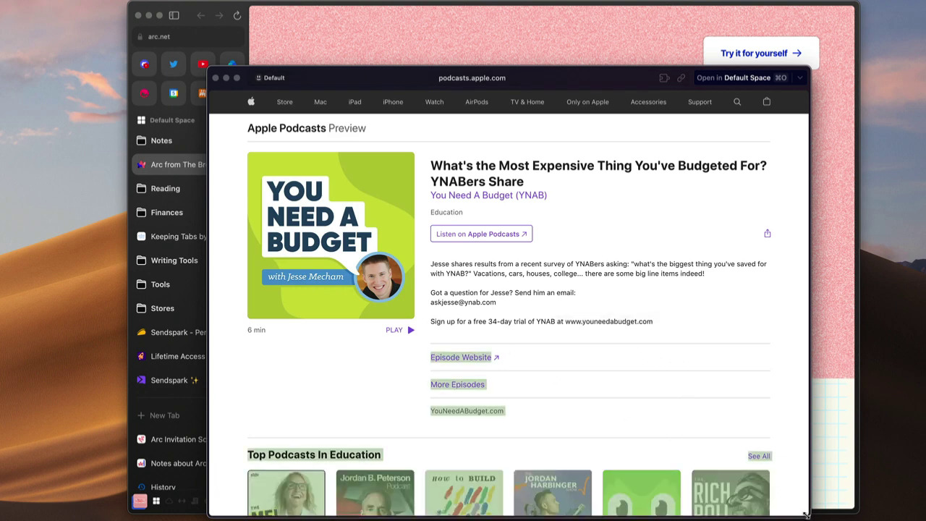
left_click_drag(807, 516, 537, 261)
left_click_drag(381, 72, 294, 121)
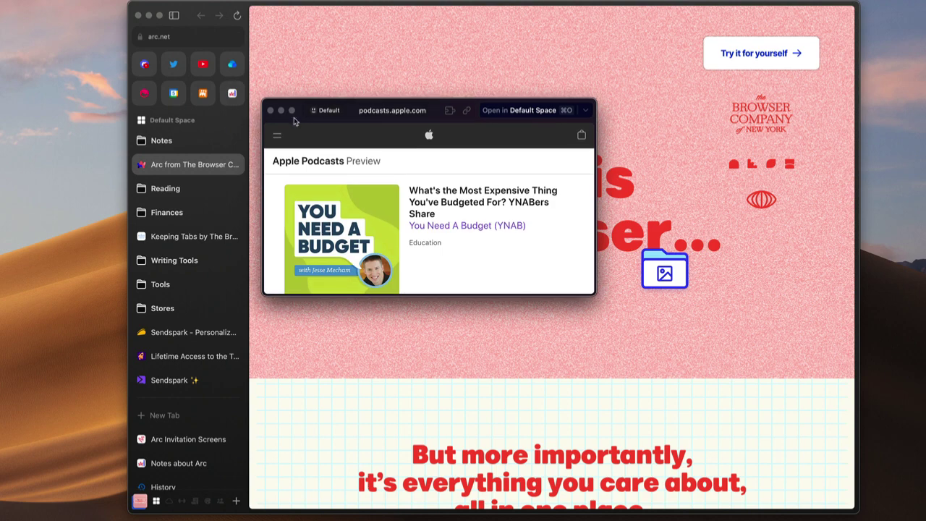
Step: Move the podcast page into the main sidebar as a 'You Need A Budget' tab, then return to arc.net
left_click(554, 111)
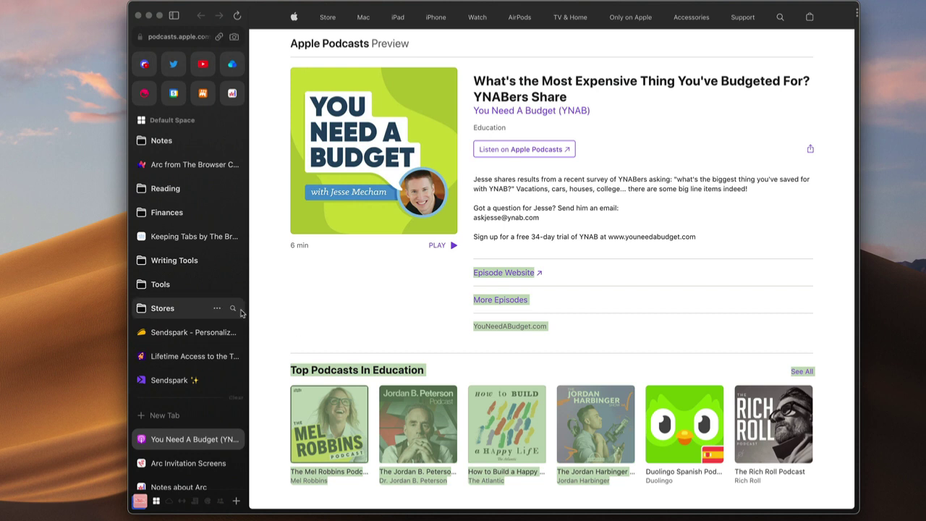
scroll(208, 384, "down", 2)
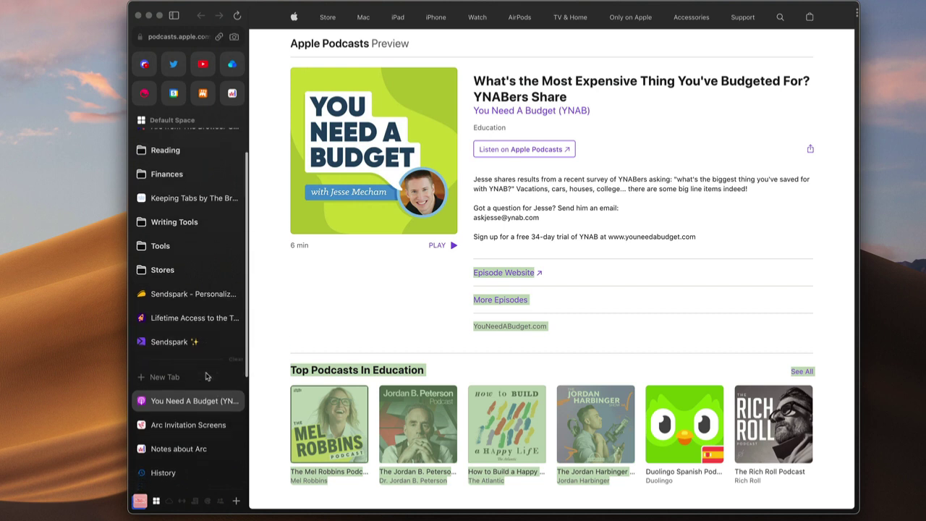
scroll(206, 377, "up", 2)
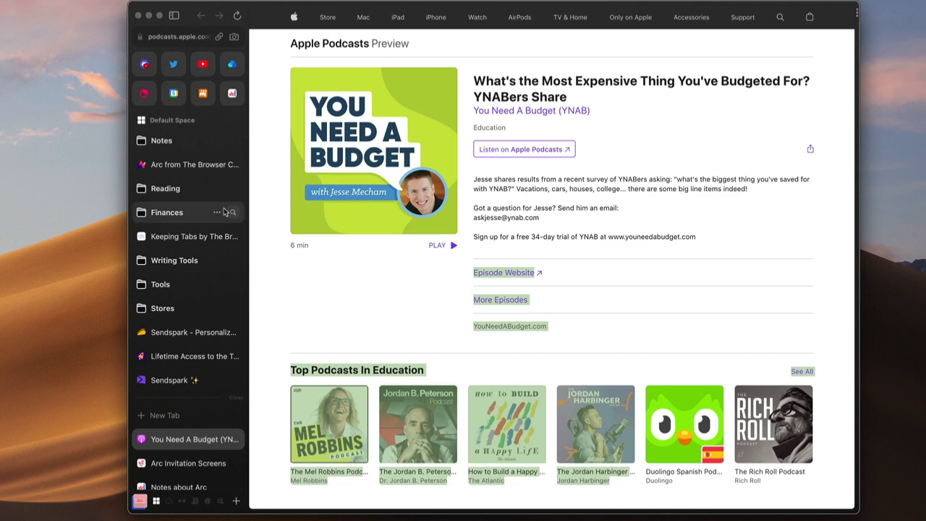
left_click(180, 165)
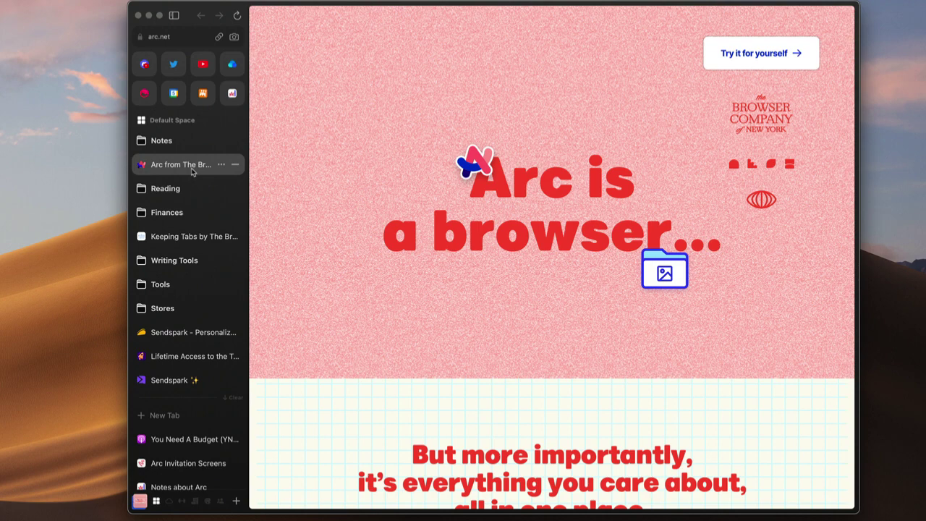
key("ctrl+Tab")
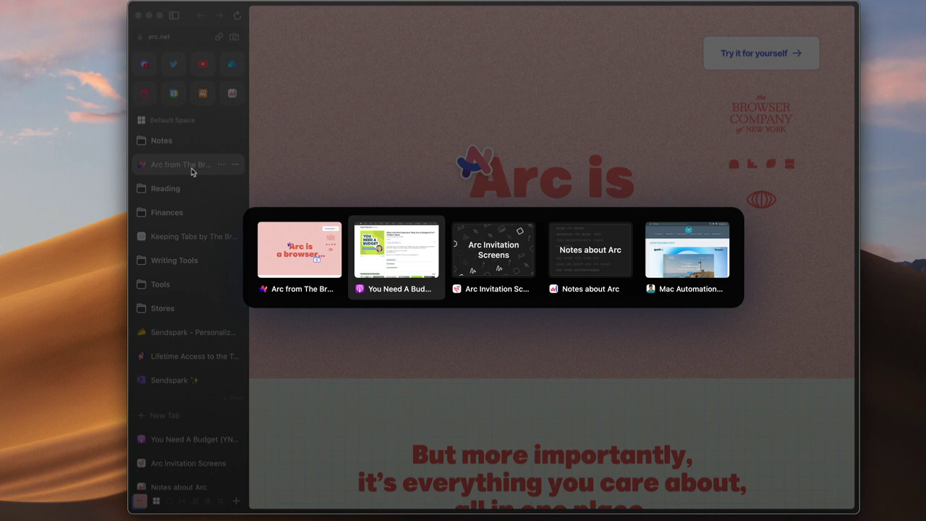
key("ctrl+Tab")
key("ctrl+Tab")
key("ctrl+Tab")
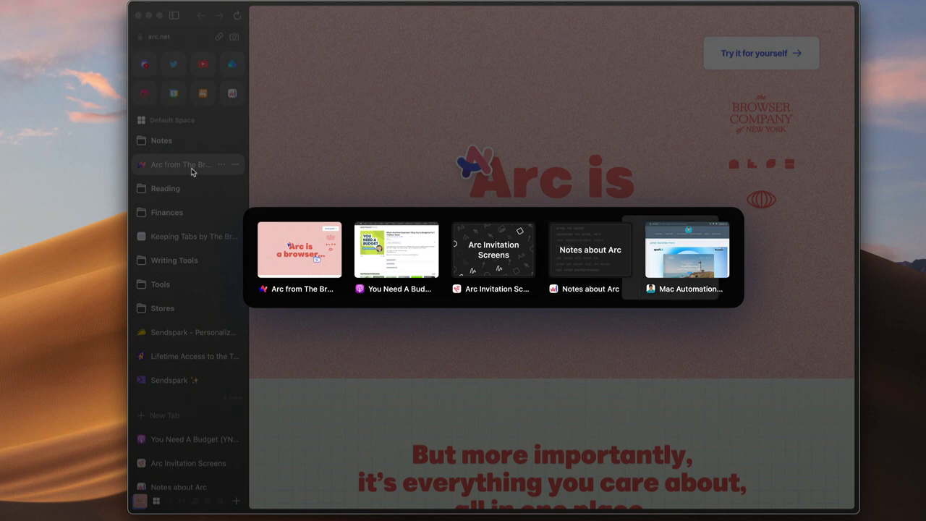
key("ctrl+shift+Tab")
key("ctrl+shift+Tab")
key("ctrl+shift+Tab")
key("ctrl+shift+Tab")
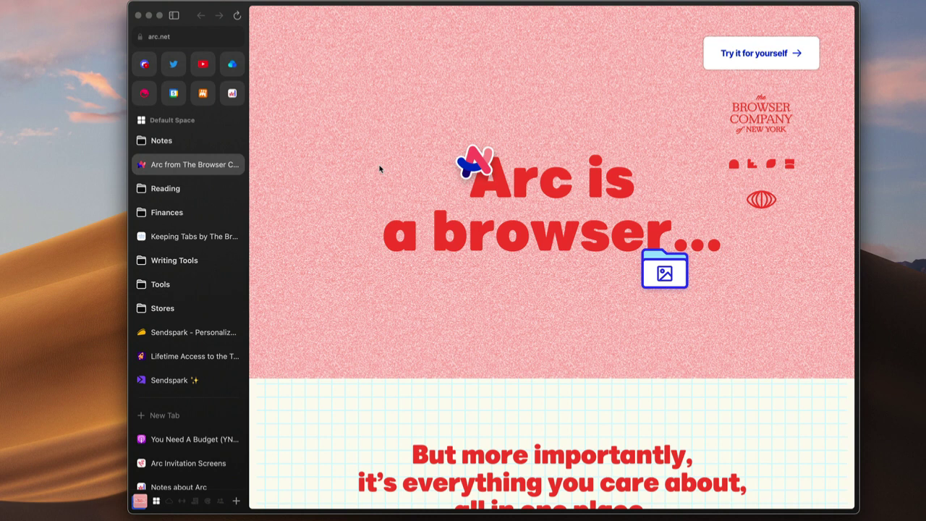
Step: Open the 'Try it for yourself' waitlist form and leave its 'What's your email?' field empty
left_click(735, 59)
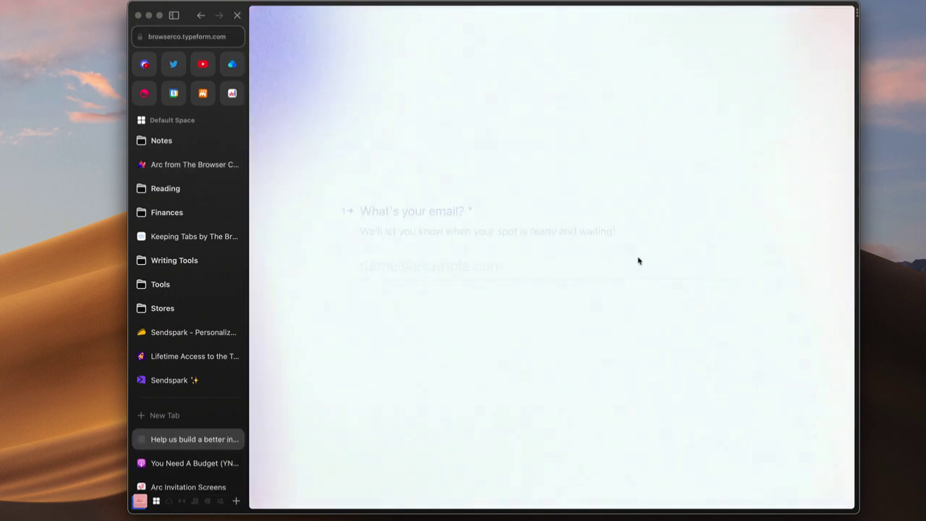
left_click(443, 266)
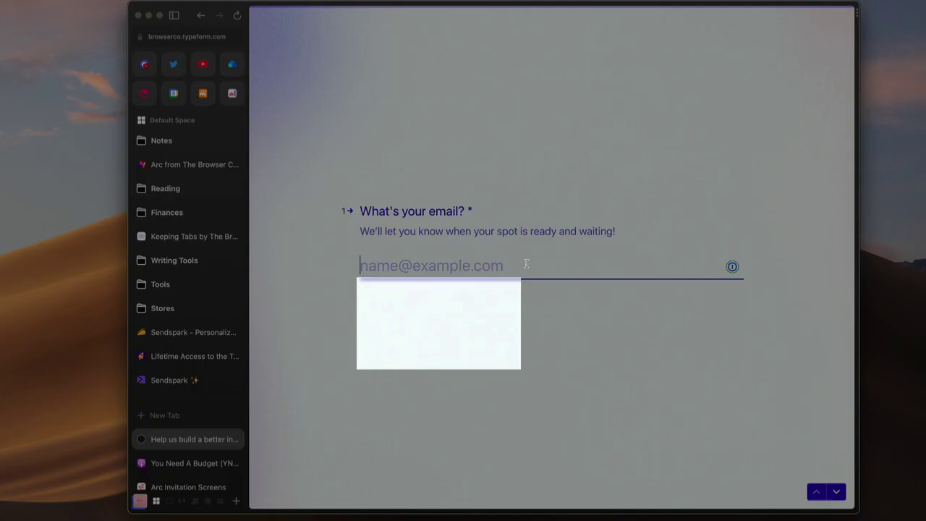
left_click(327, 259)
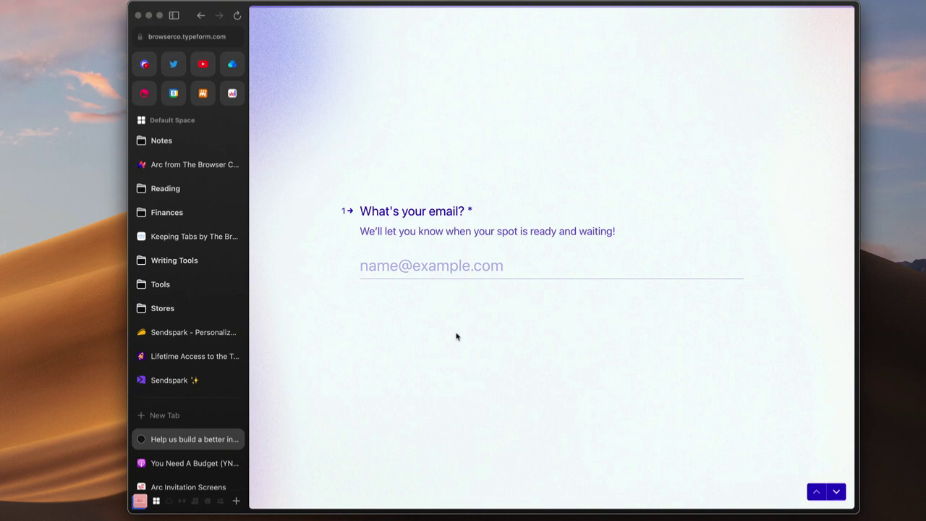
Step: Return to the 'Arc from The Browser Company' homepage tab
left_click(201, 166)
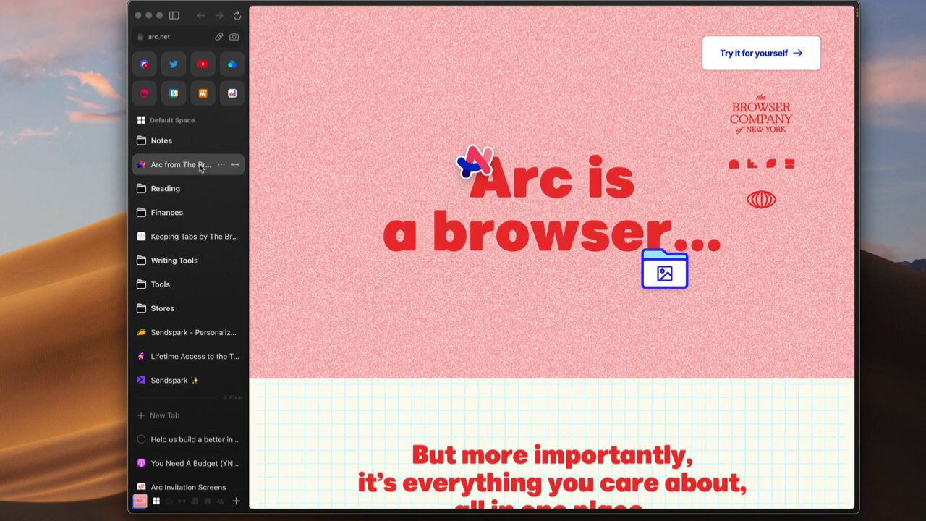